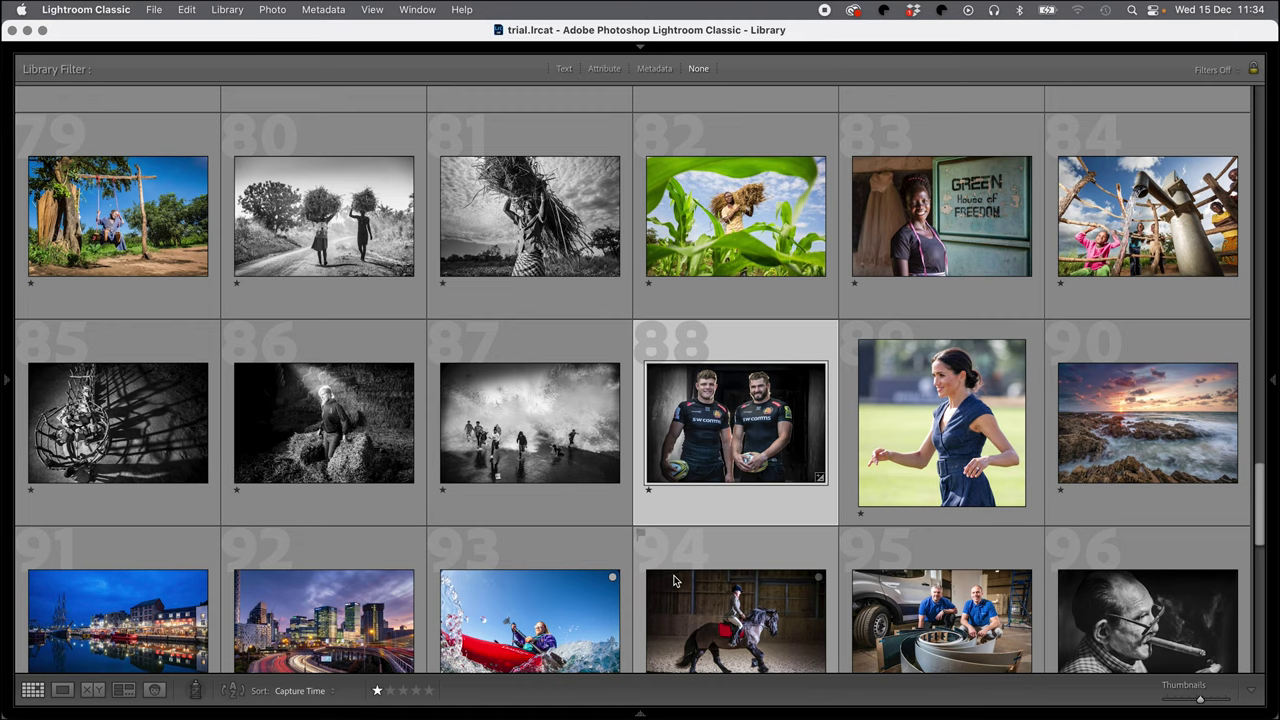
# Step: Toggle the side panels around the grid on and off a few times
pyautogui.press('Tab')
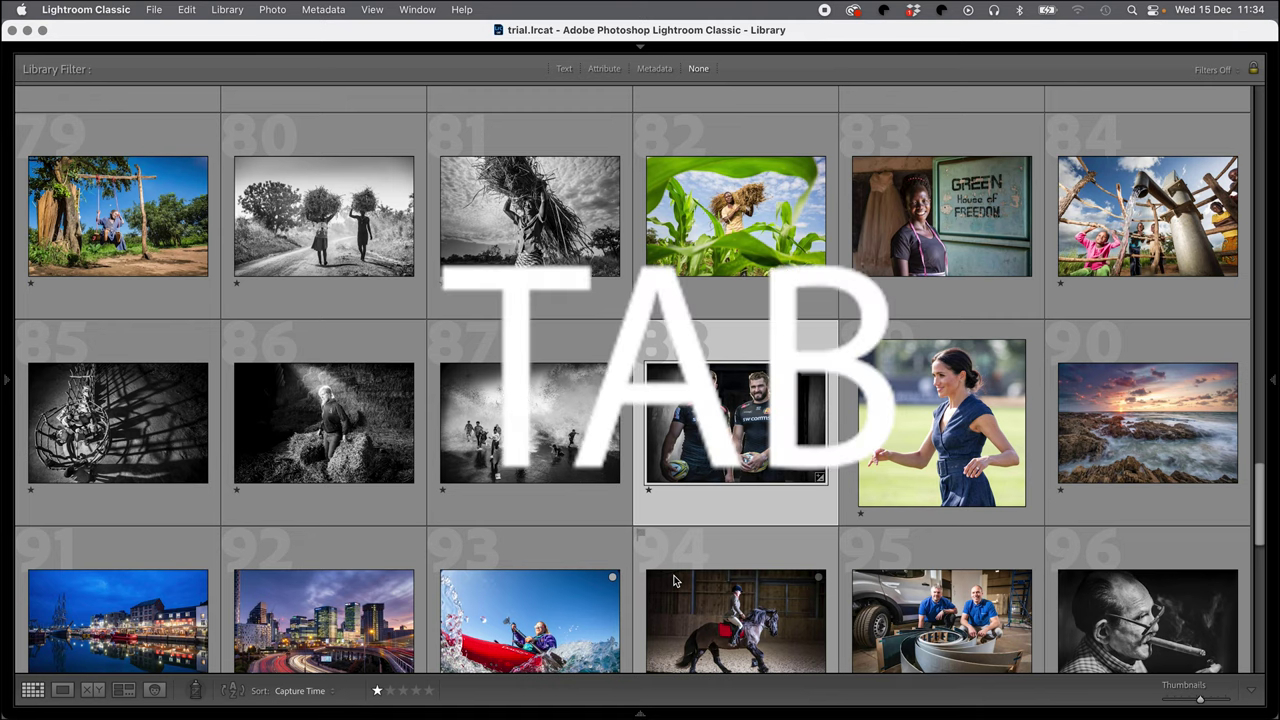
pyautogui.press('Tab')
pyautogui.press('Tab')
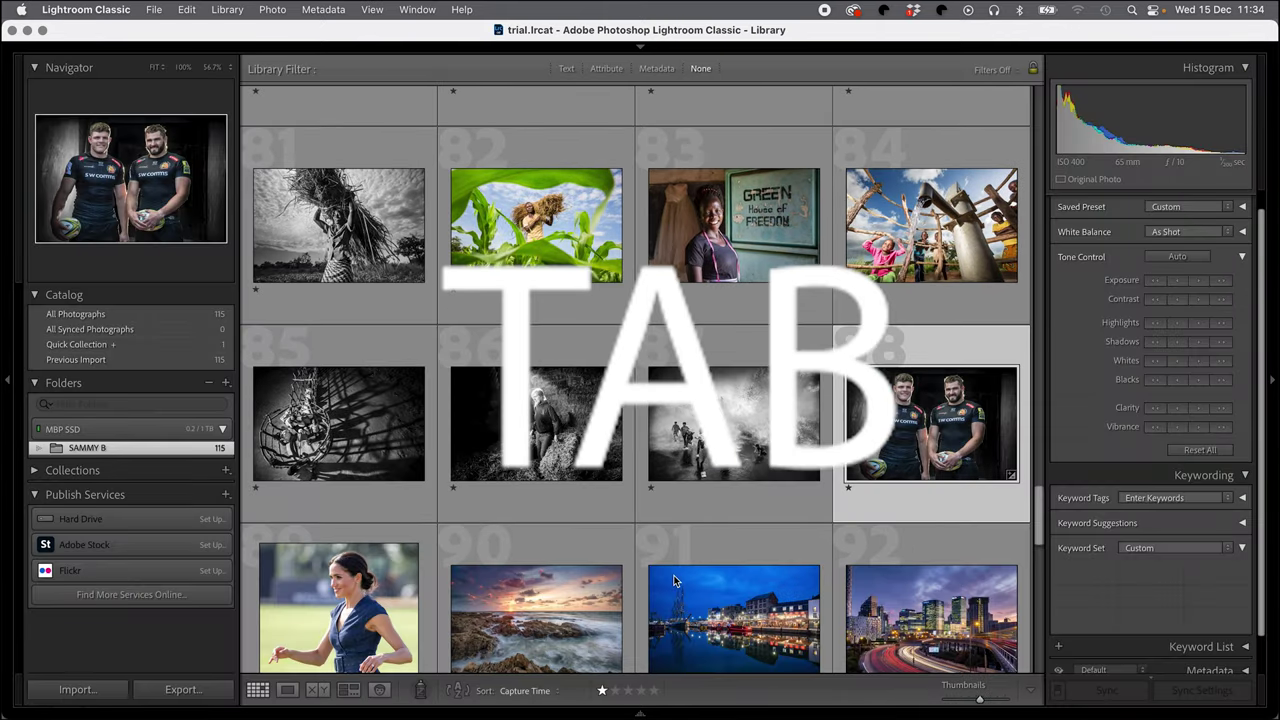
pyautogui.press('Tab')
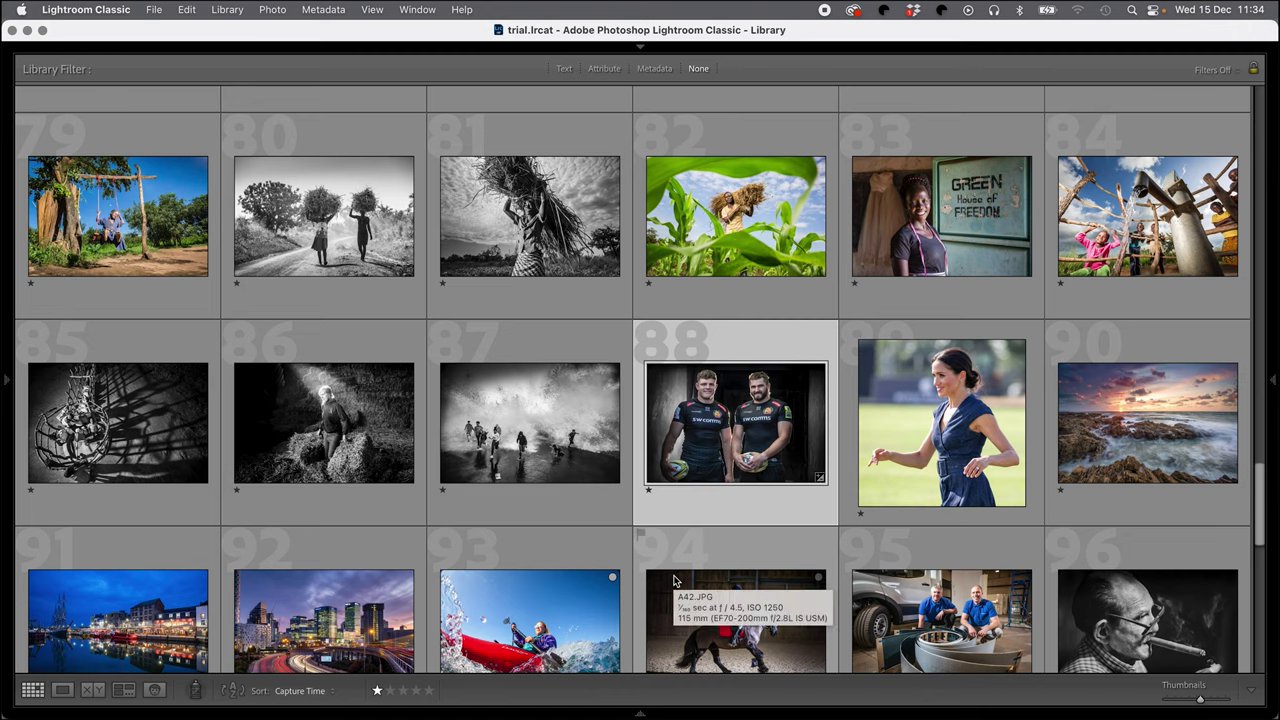
# Step: Raise the rugby players photo's exposure to +0.25 in Develop, then return to the grid
pyautogui.press('g')
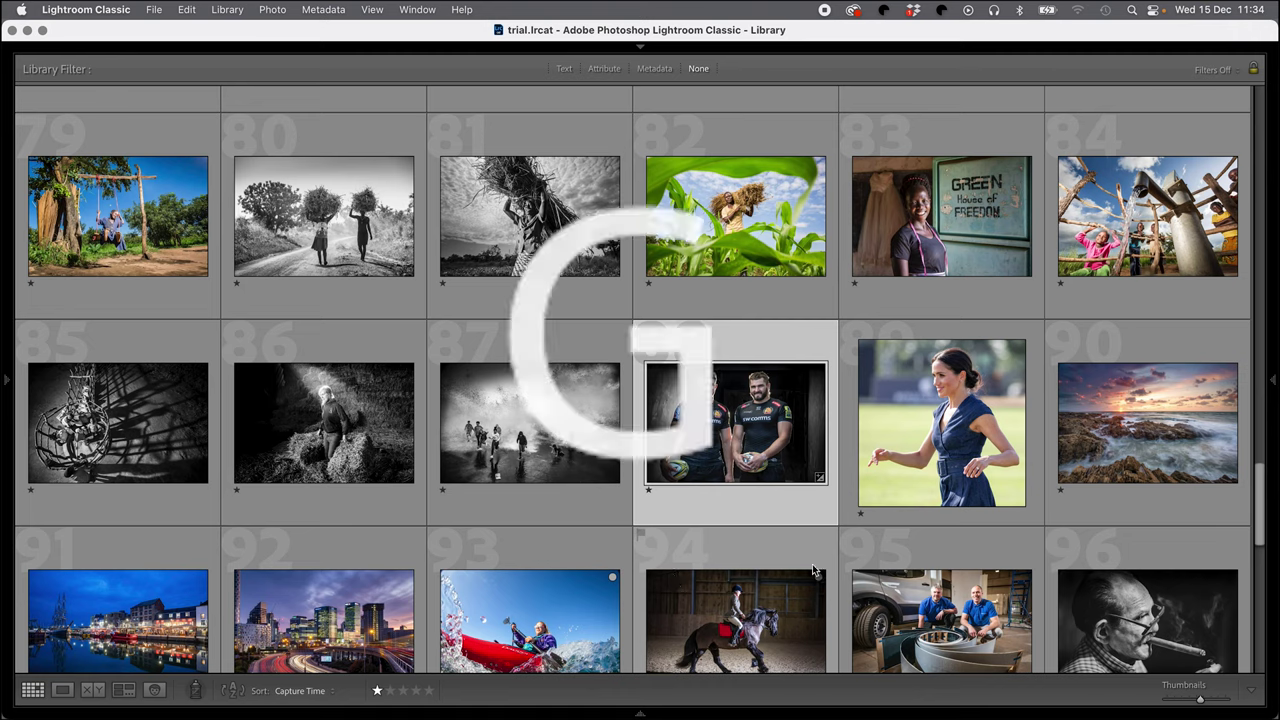
pyautogui.doubleClick(770, 519)
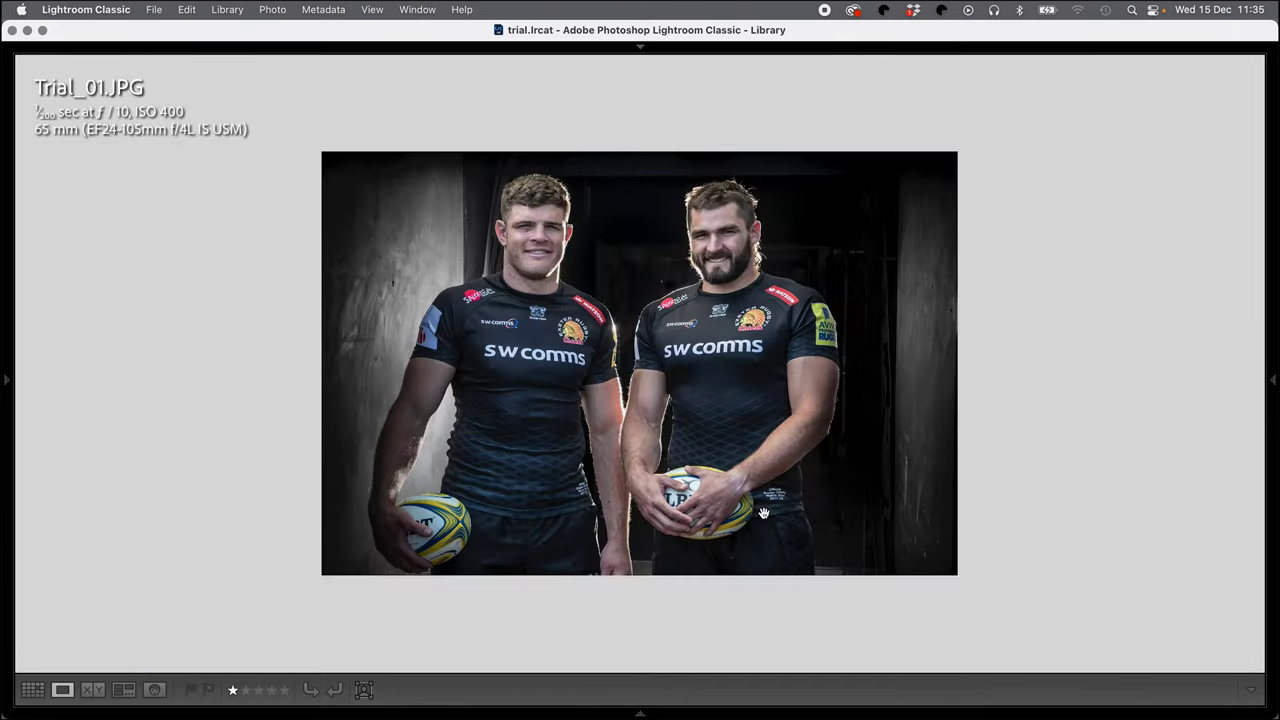
pyautogui.press('d')
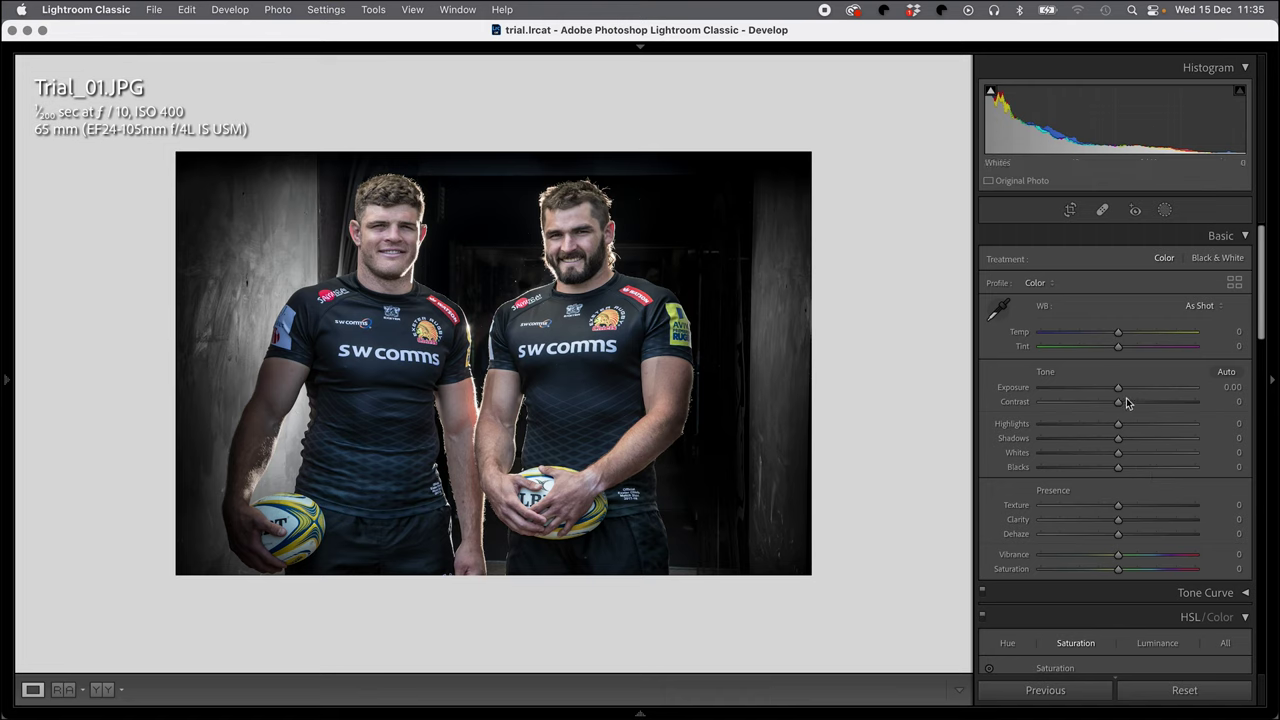
pyautogui.moveTo(1118, 390); pyautogui.dragTo(1122, 390)
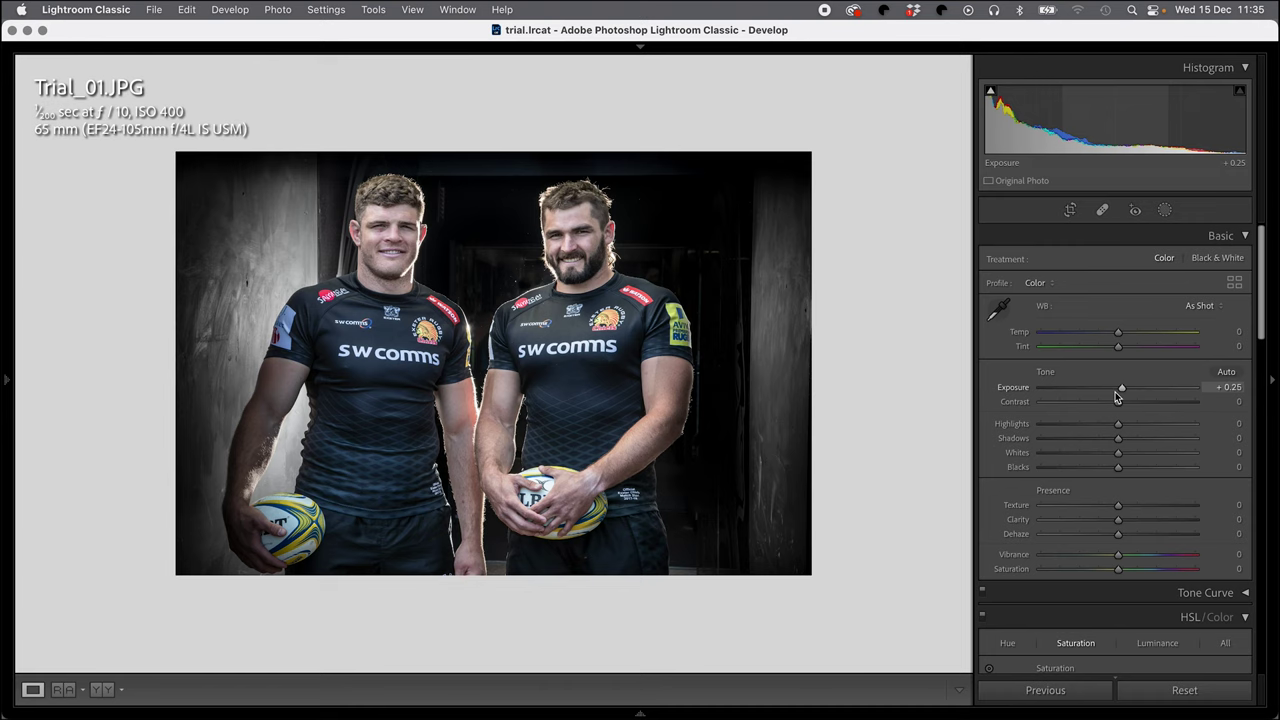
pyautogui.press('g')
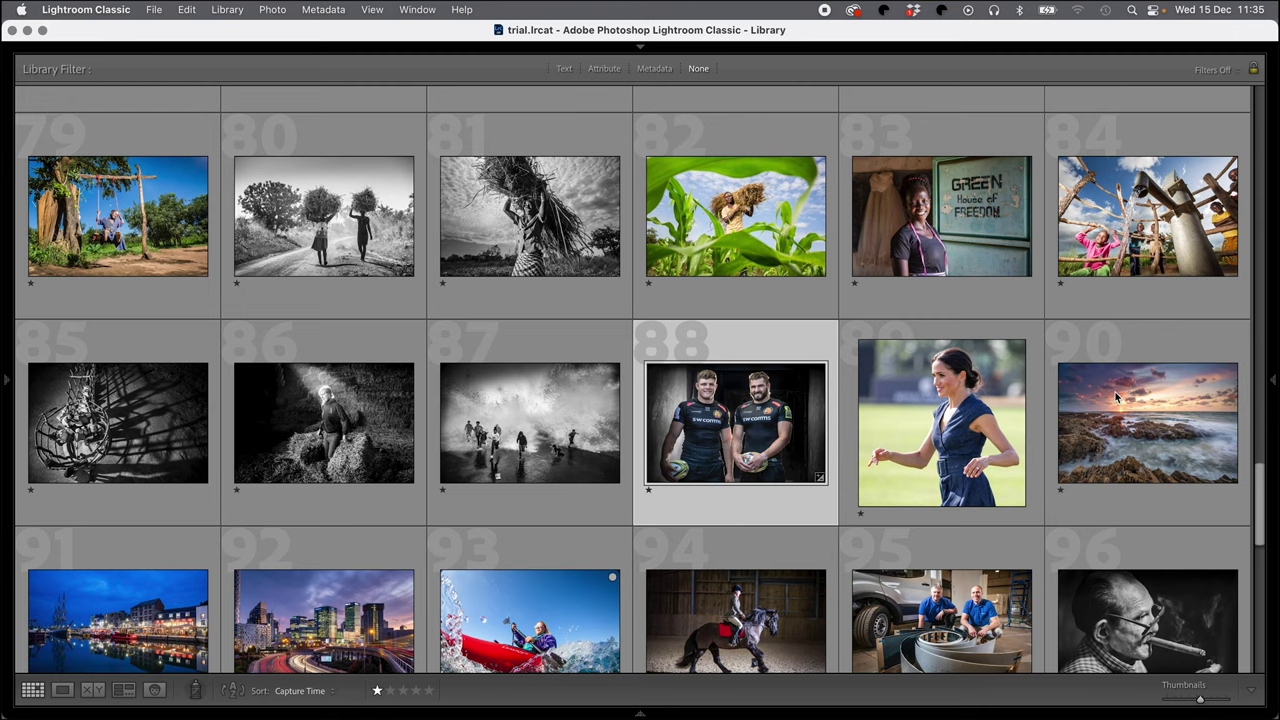
# Step: Select the harbour night photo together with the city night photo
pyautogui.press('c')
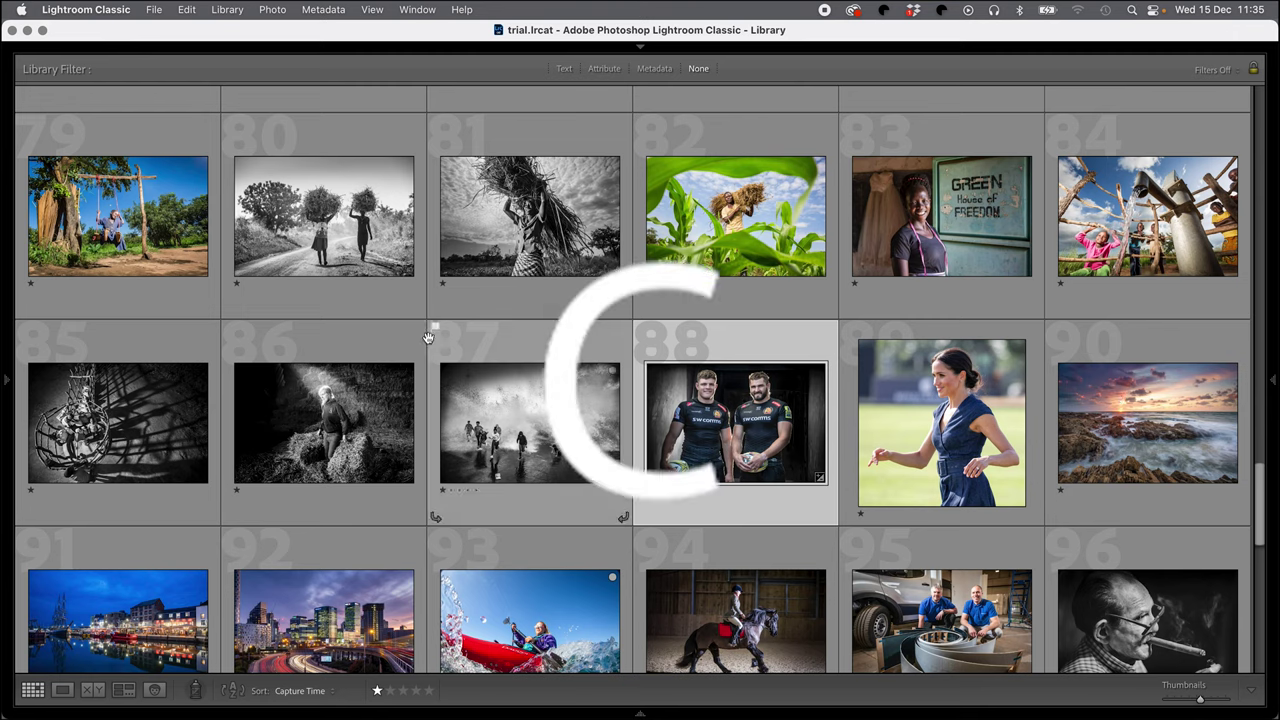
pyautogui.click(357, 347)
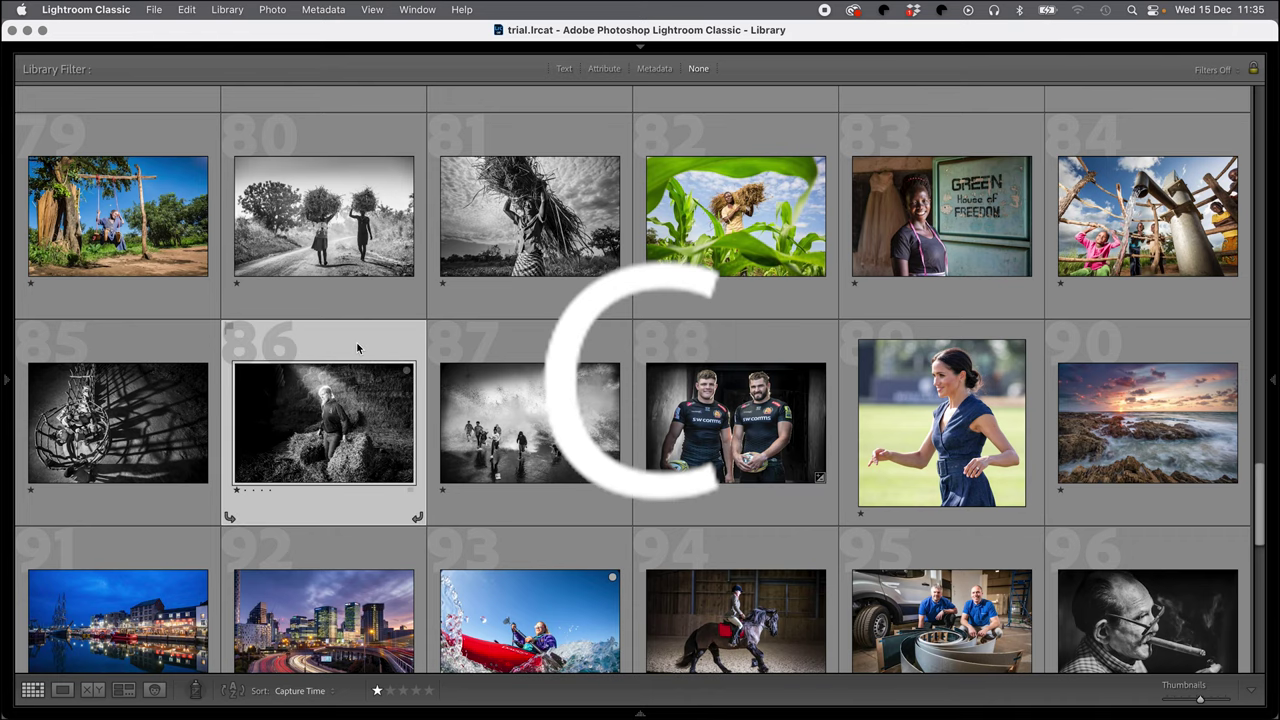
pyautogui.scroll(-2, 357, 347)
pyautogui.click(165, 440)
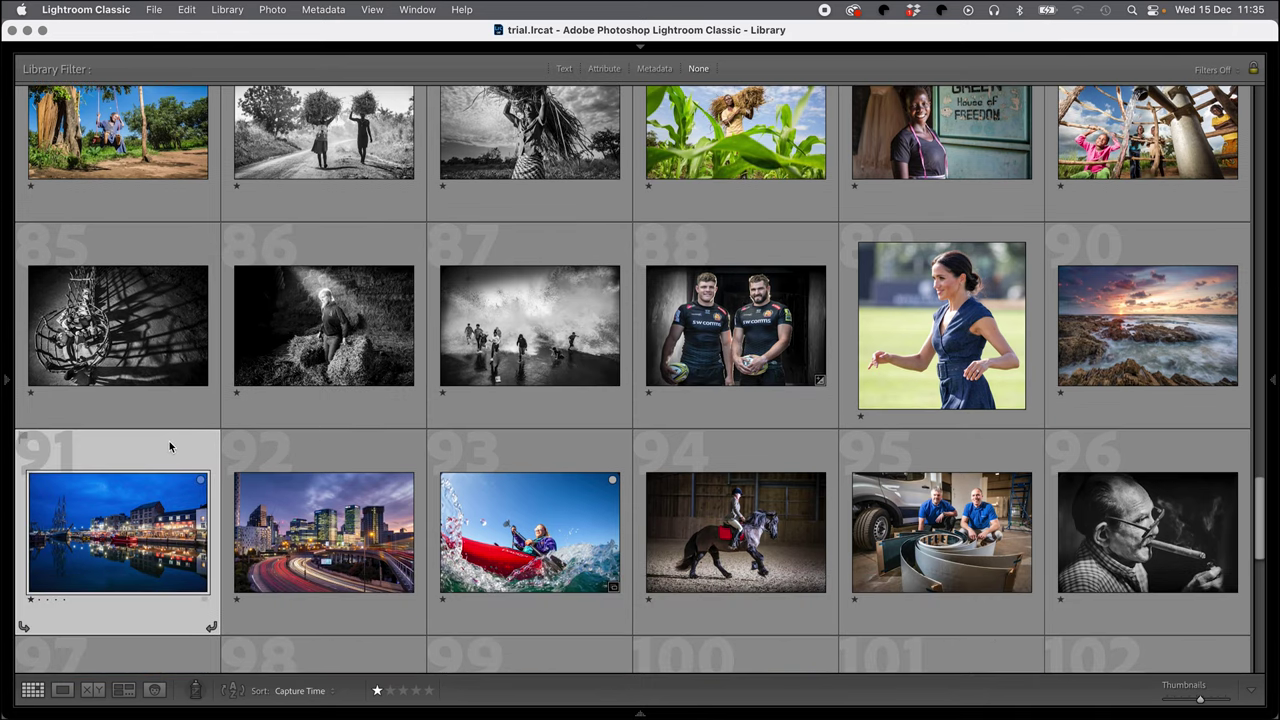
pyautogui.keyDown('shift'); pyautogui.click(300, 451); pyautogui.keyUp('shift')
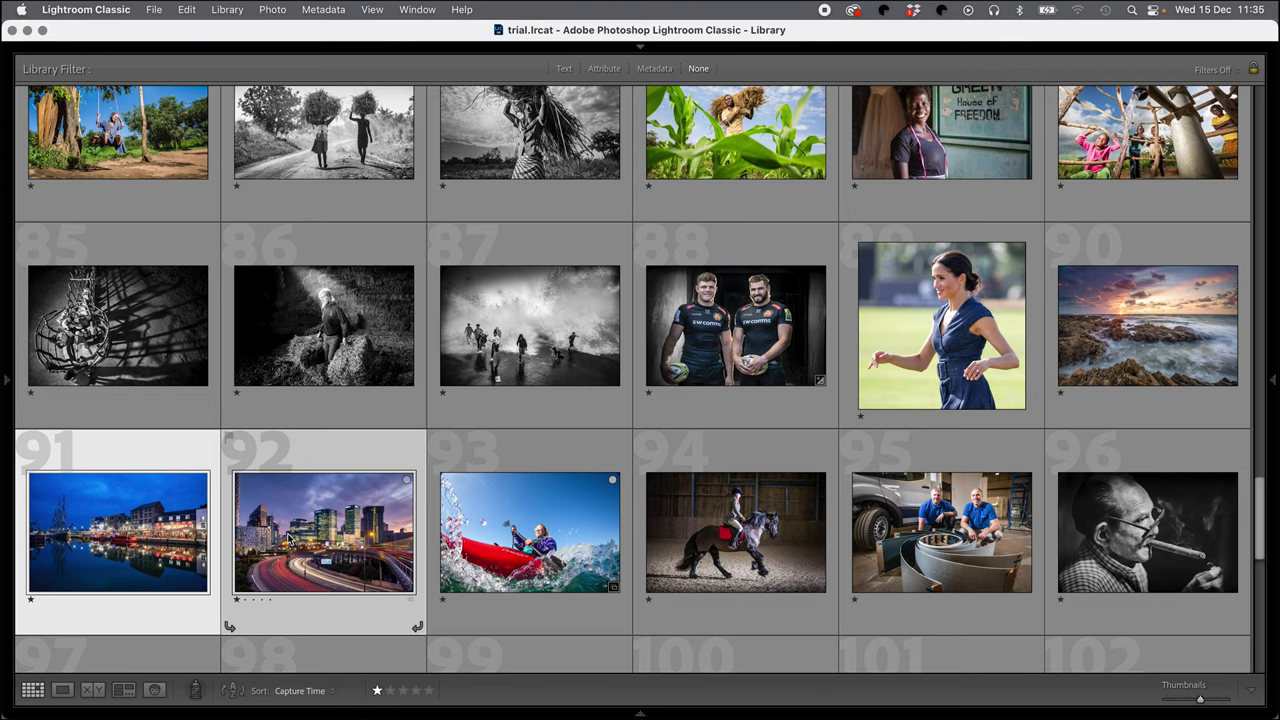
# Step: Compare the two night photos side by side, zoom in on both, then return to the grid
pyautogui.press('c')
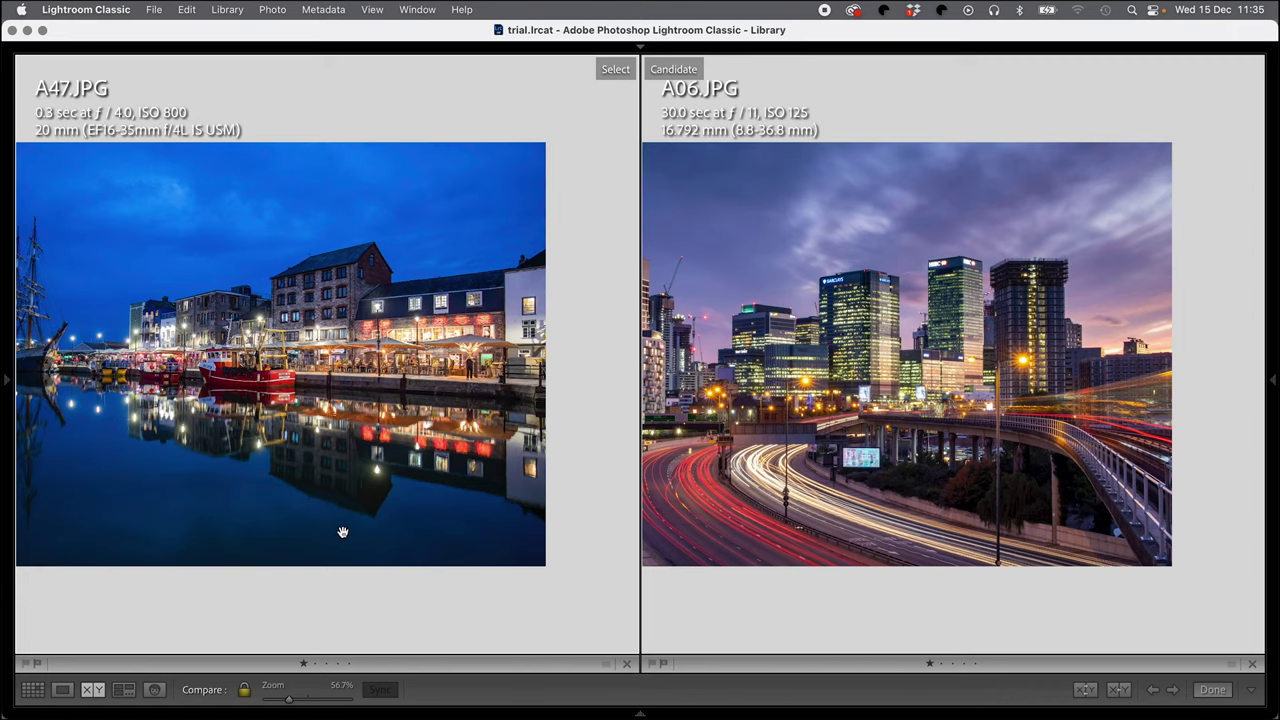
pyautogui.press('g')
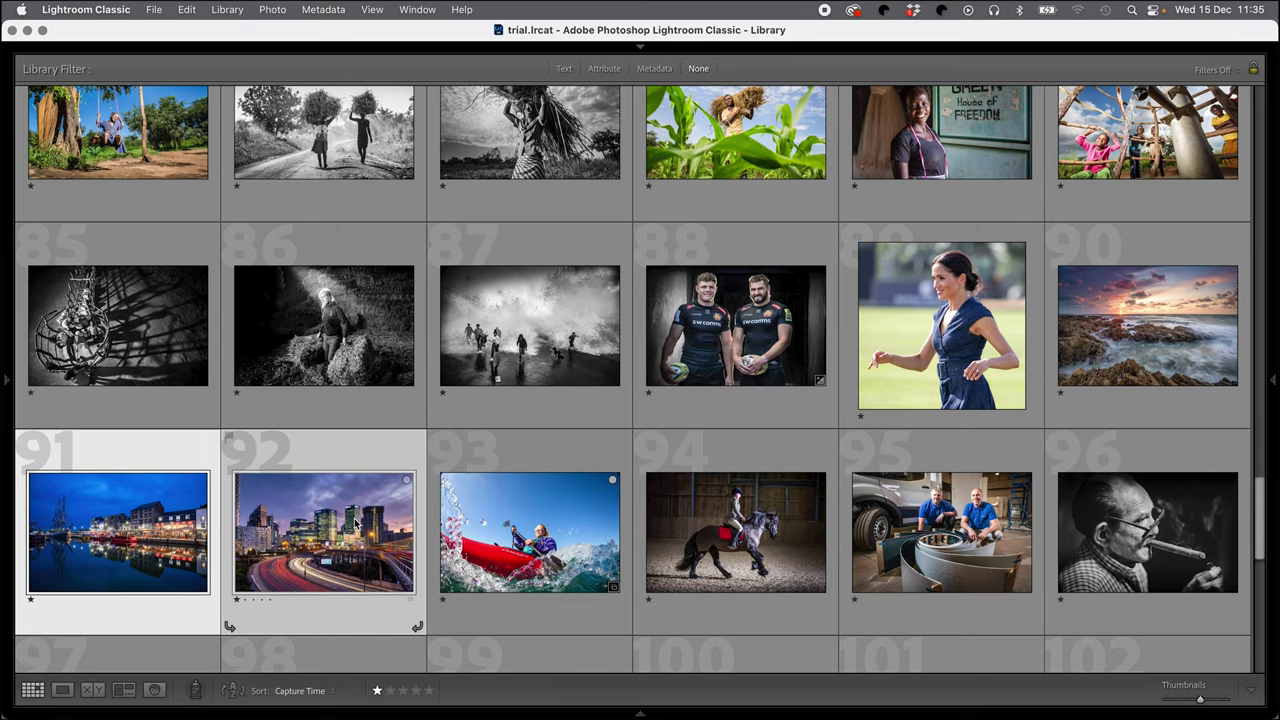
pyautogui.press('c')
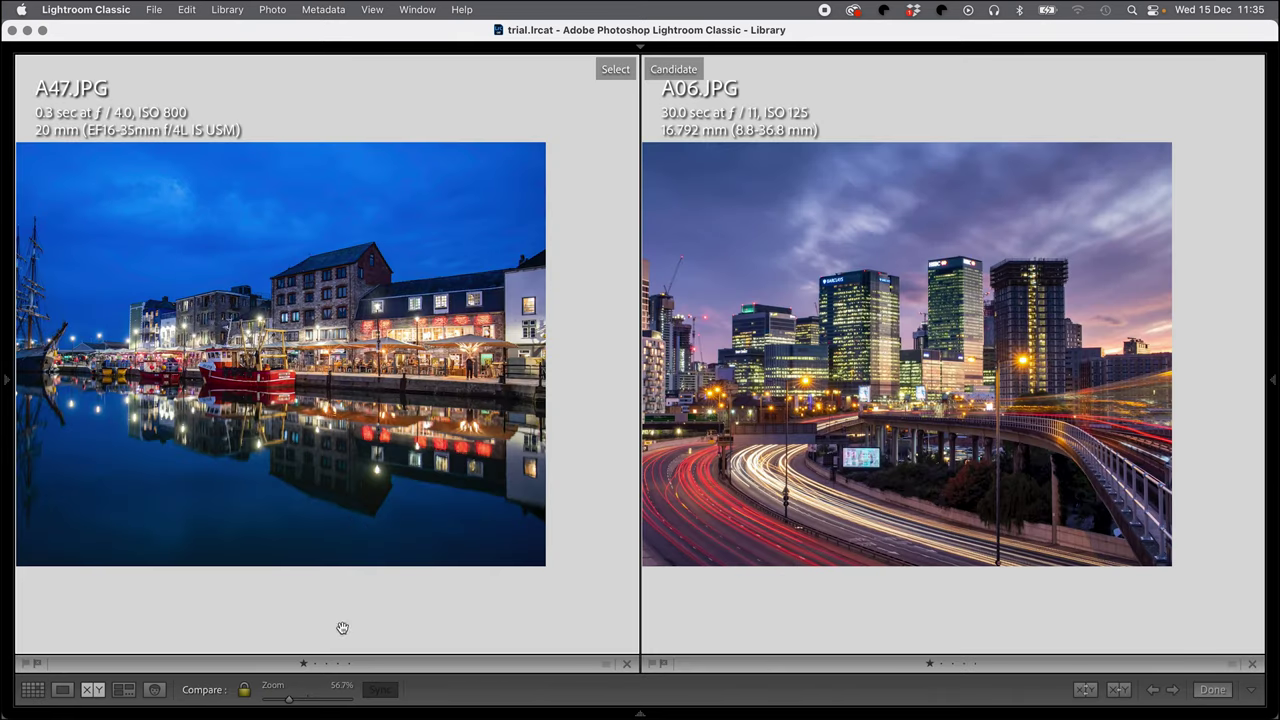
pyautogui.moveTo(288, 698)
pyautogui.mouseDown()
pyautogui.moveTo(307, 702)
pyautogui.moveTo(290, 704)
pyautogui.mouseUp()
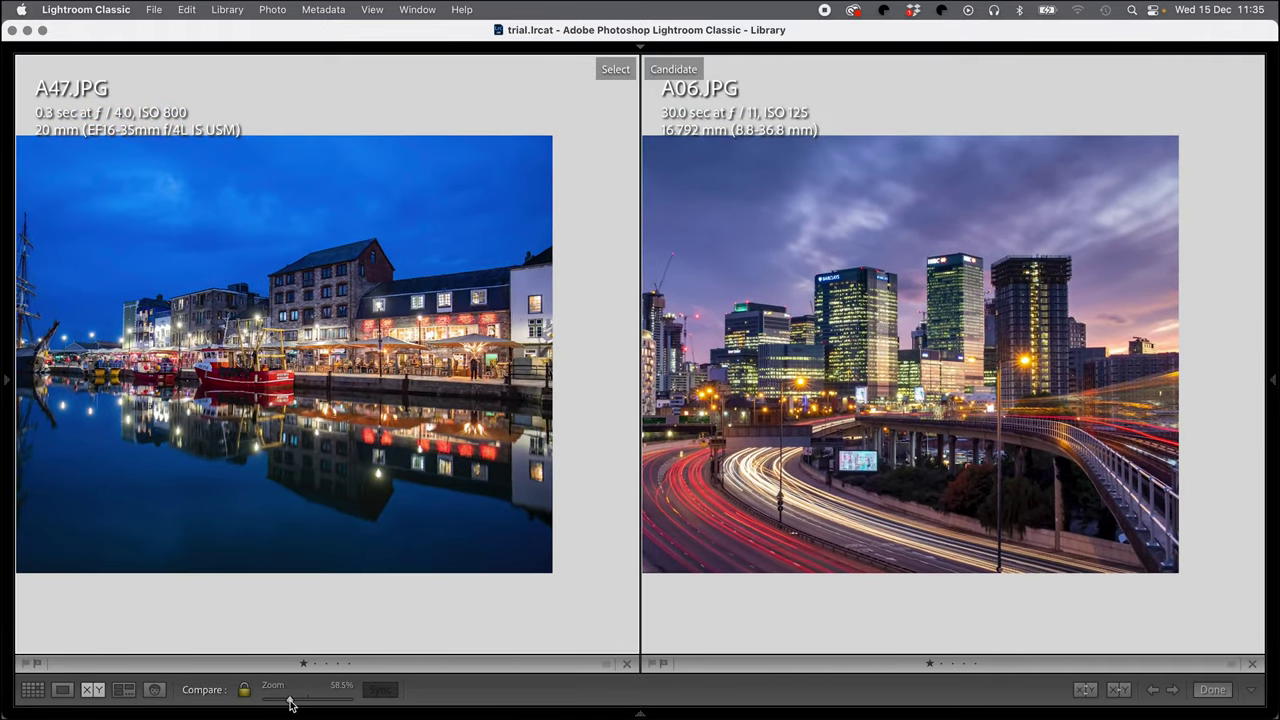
pyautogui.press('g')
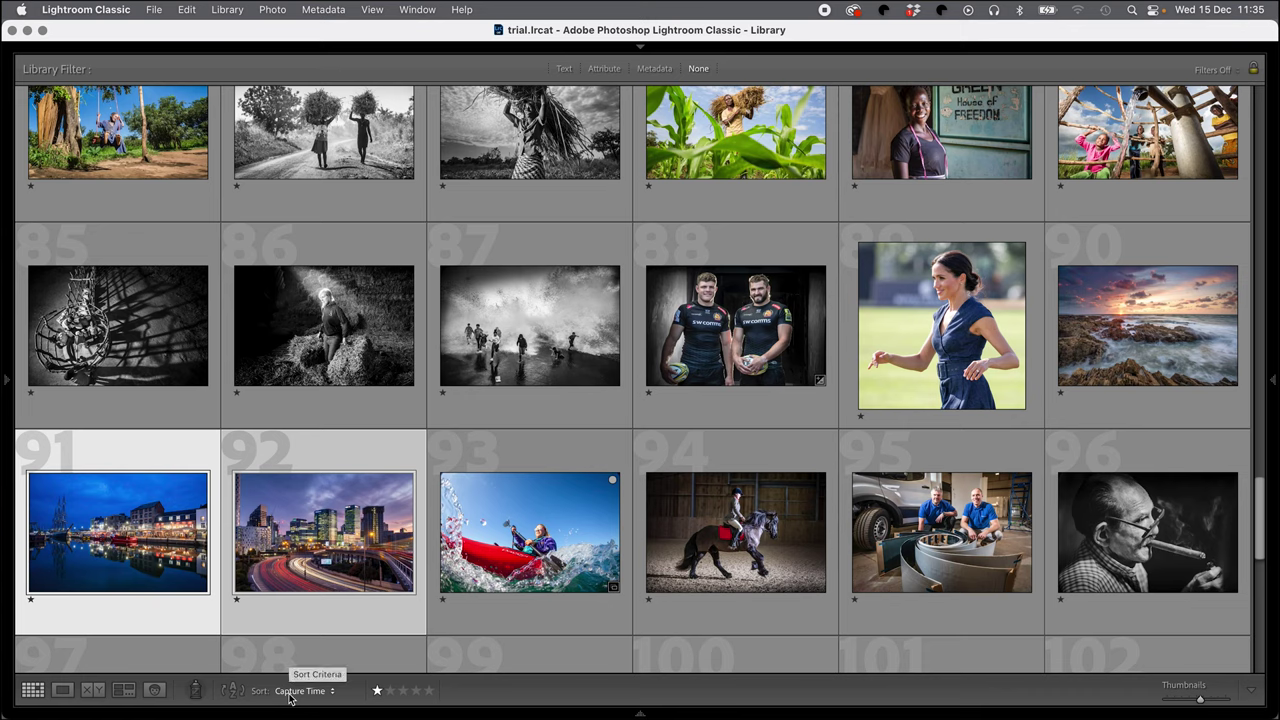
# Step: Review the seascape, harbour and city night photos in Survey view, then toggle the grid toolbar
pyautogui.keyDown('super'); pyautogui.click(1117, 420); pyautogui.keyUp('super')
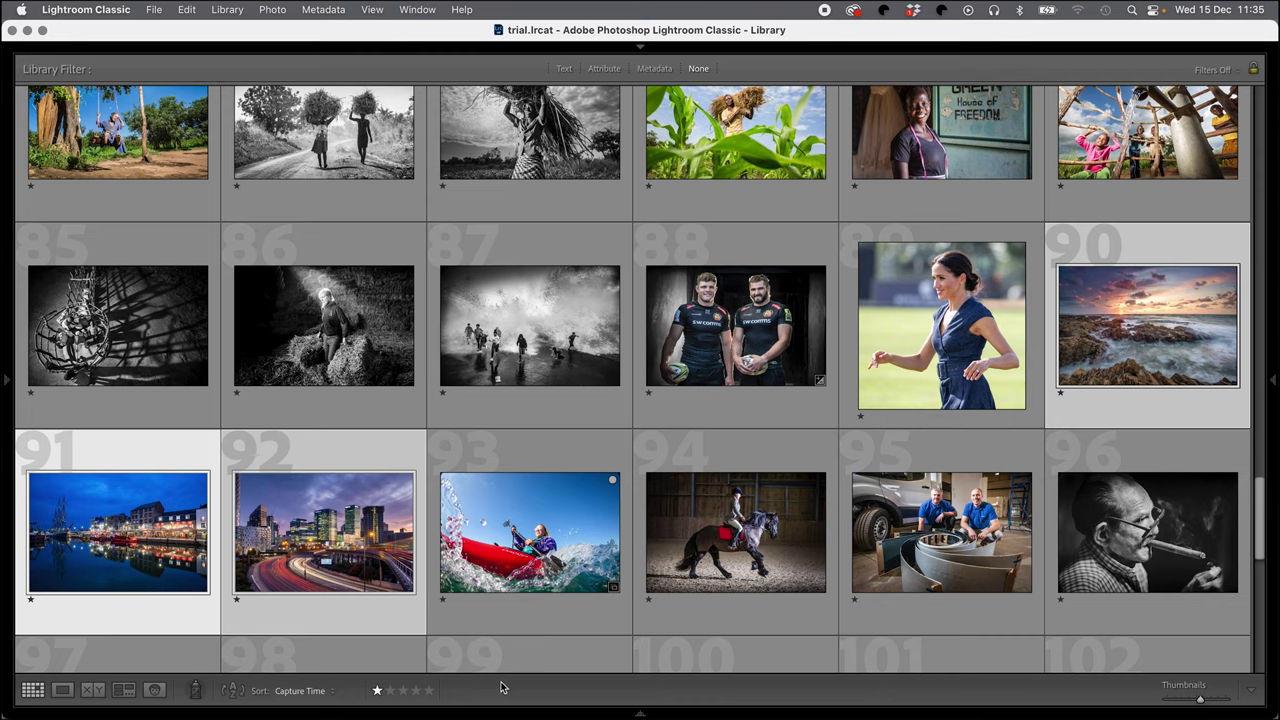
pyautogui.press('n')
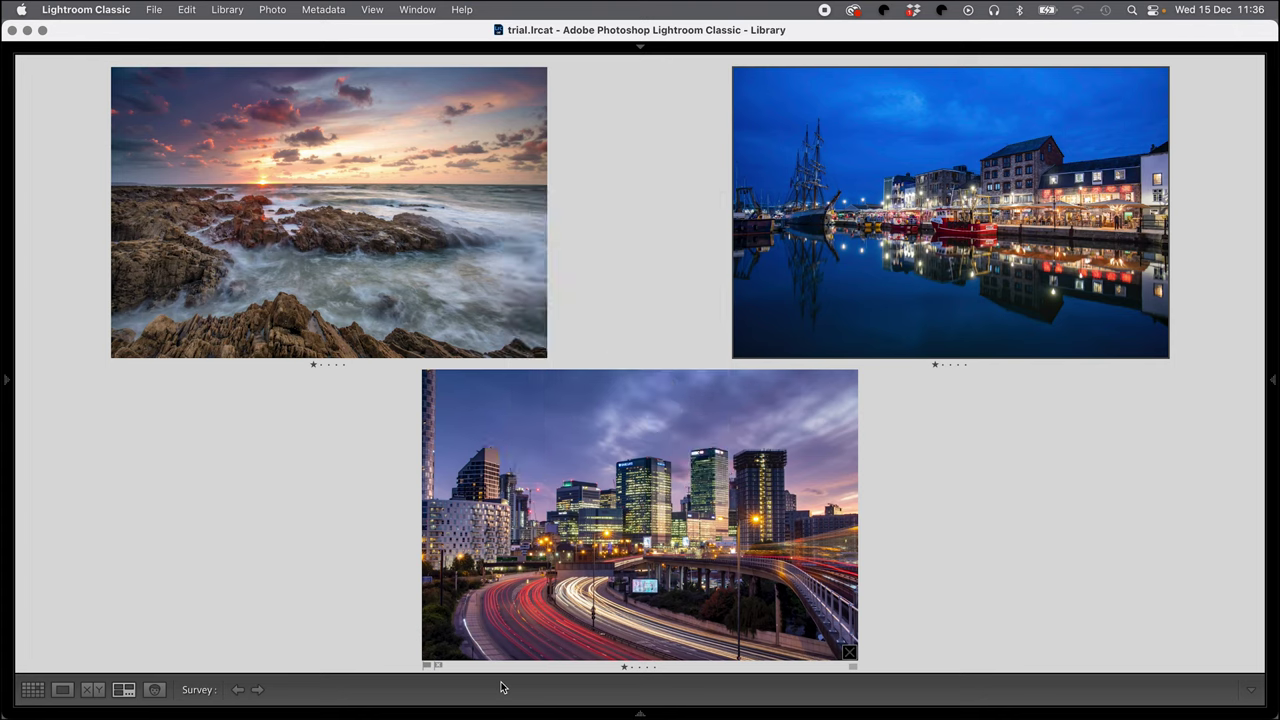
pyautogui.press('g')
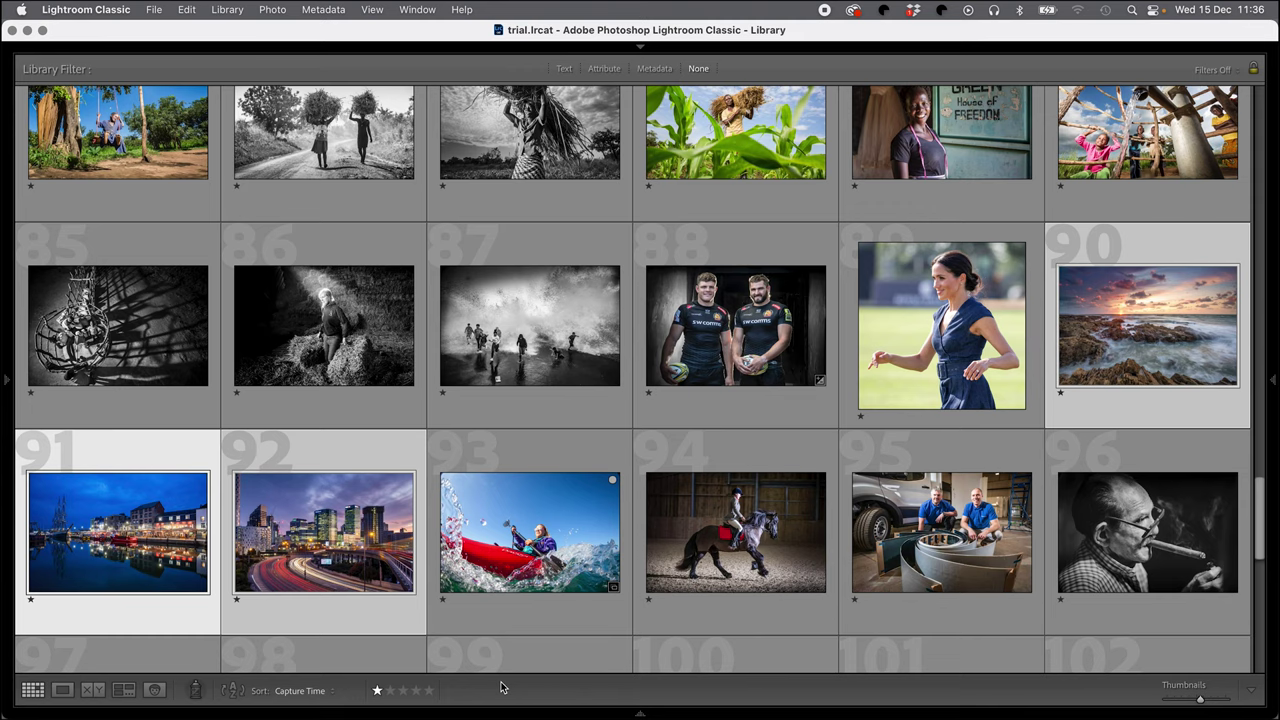
pyautogui.press('t')
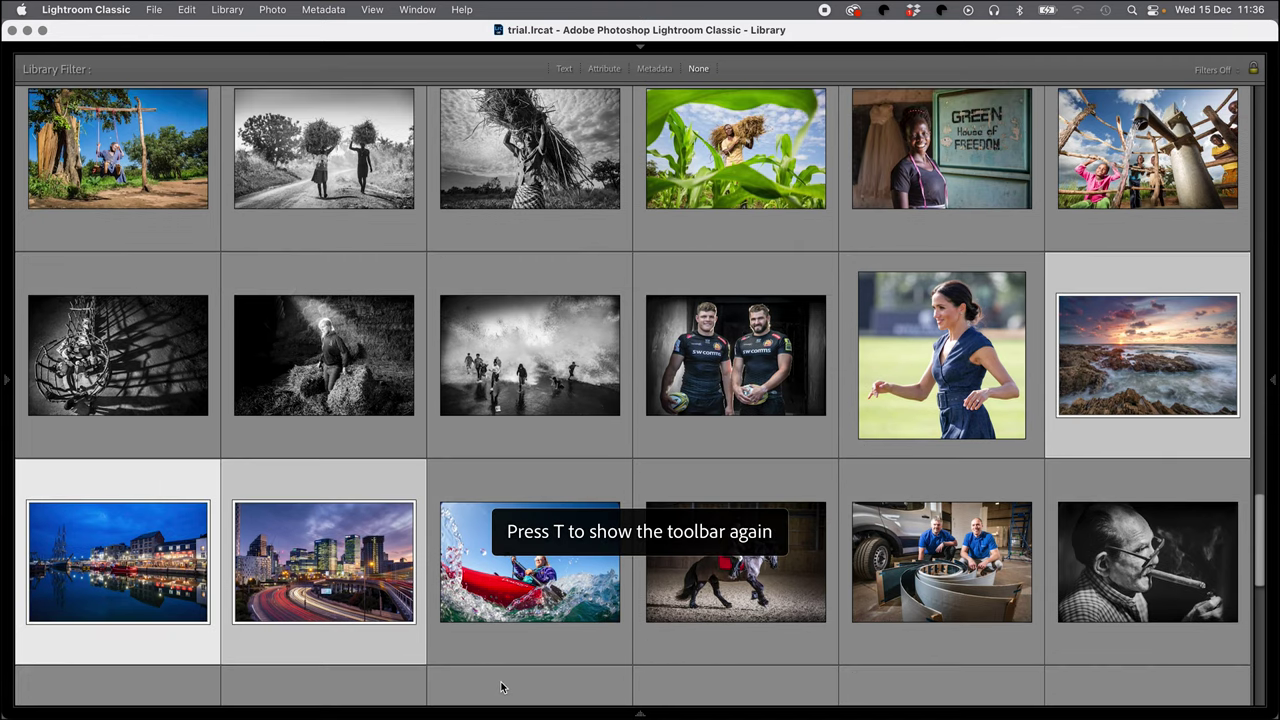
pyautogui.press('t')
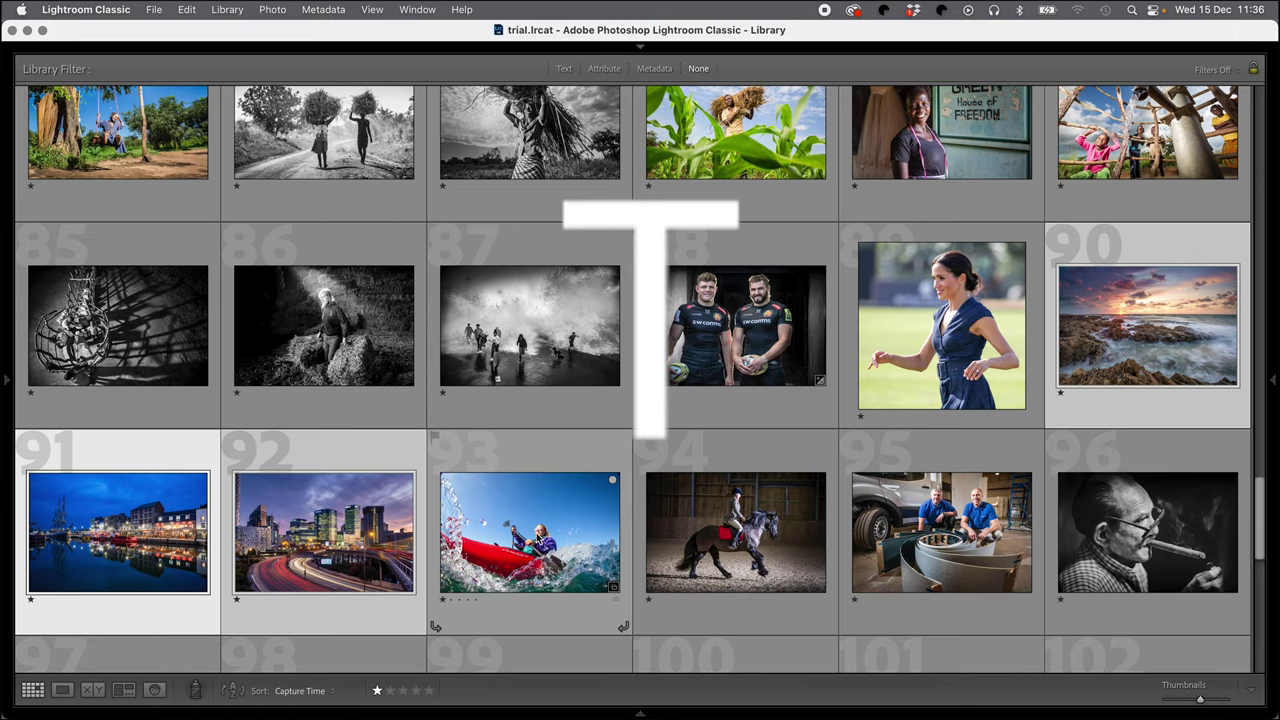
# Step: Hide the grid toolbar and view city night photo 92 full size before returning to the grid
pyautogui.press('t')
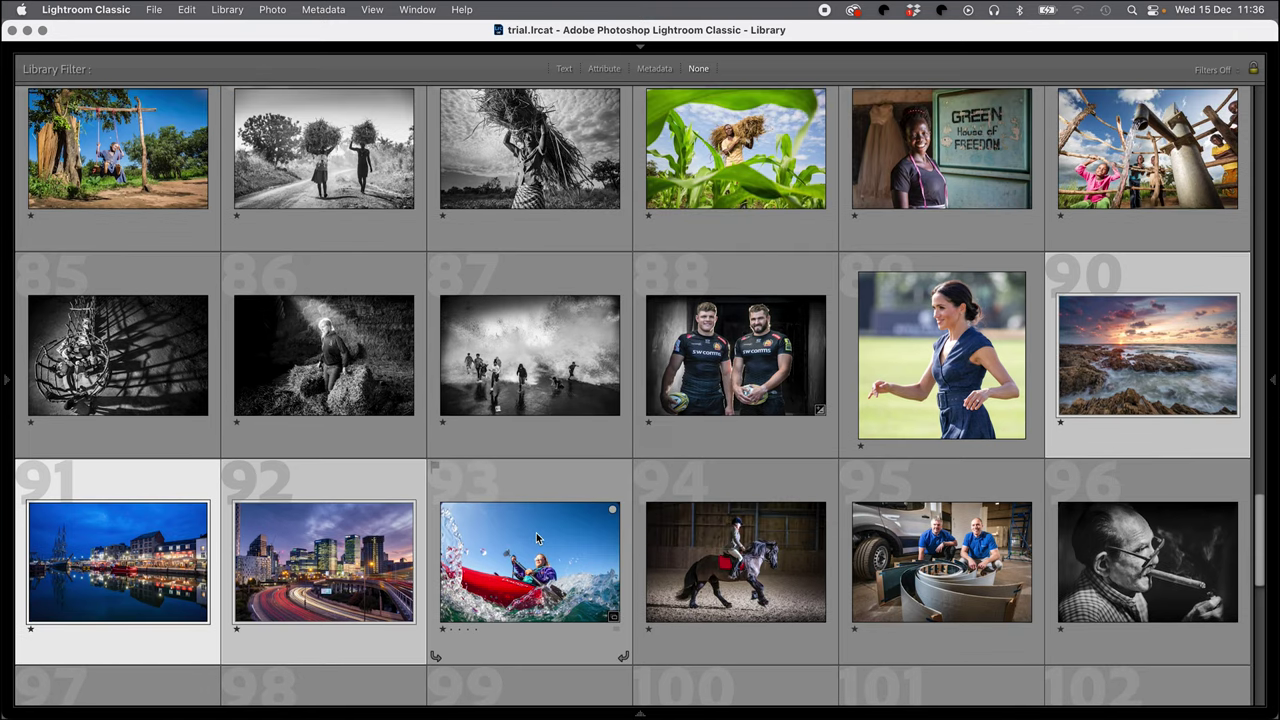
pyautogui.moveTo(536, 538)
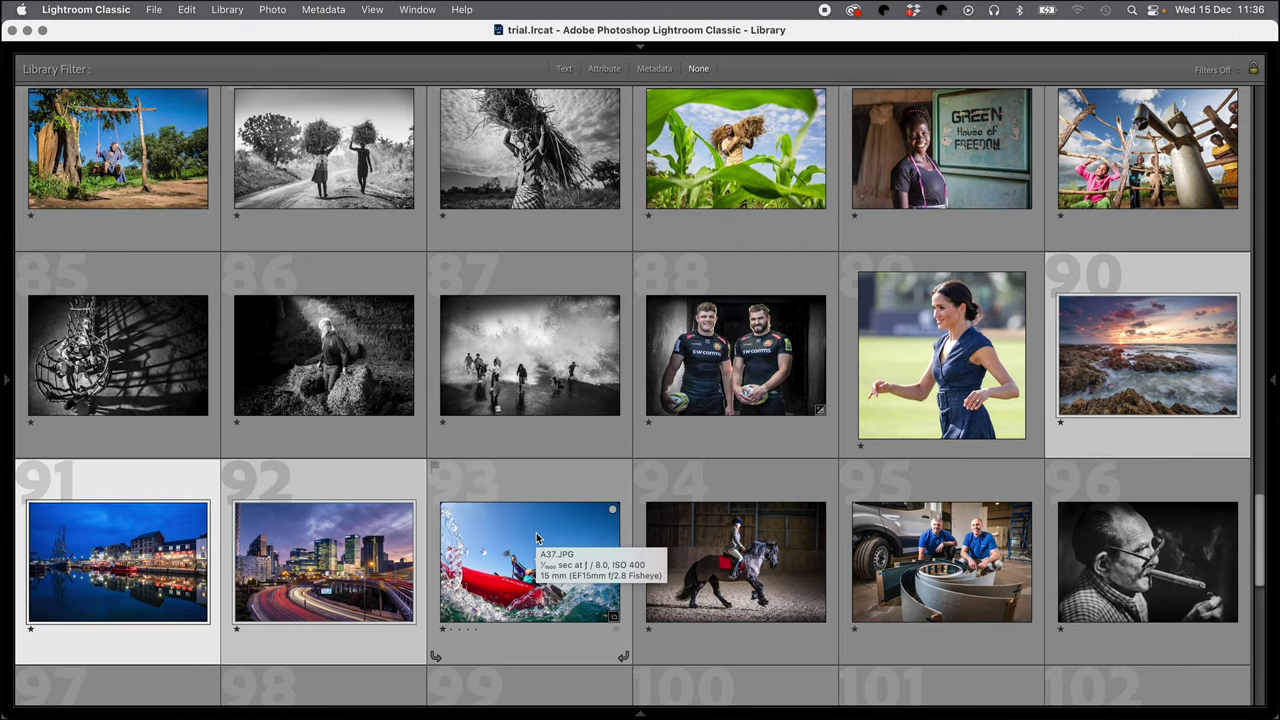
pyautogui.doubleClick(304, 477)
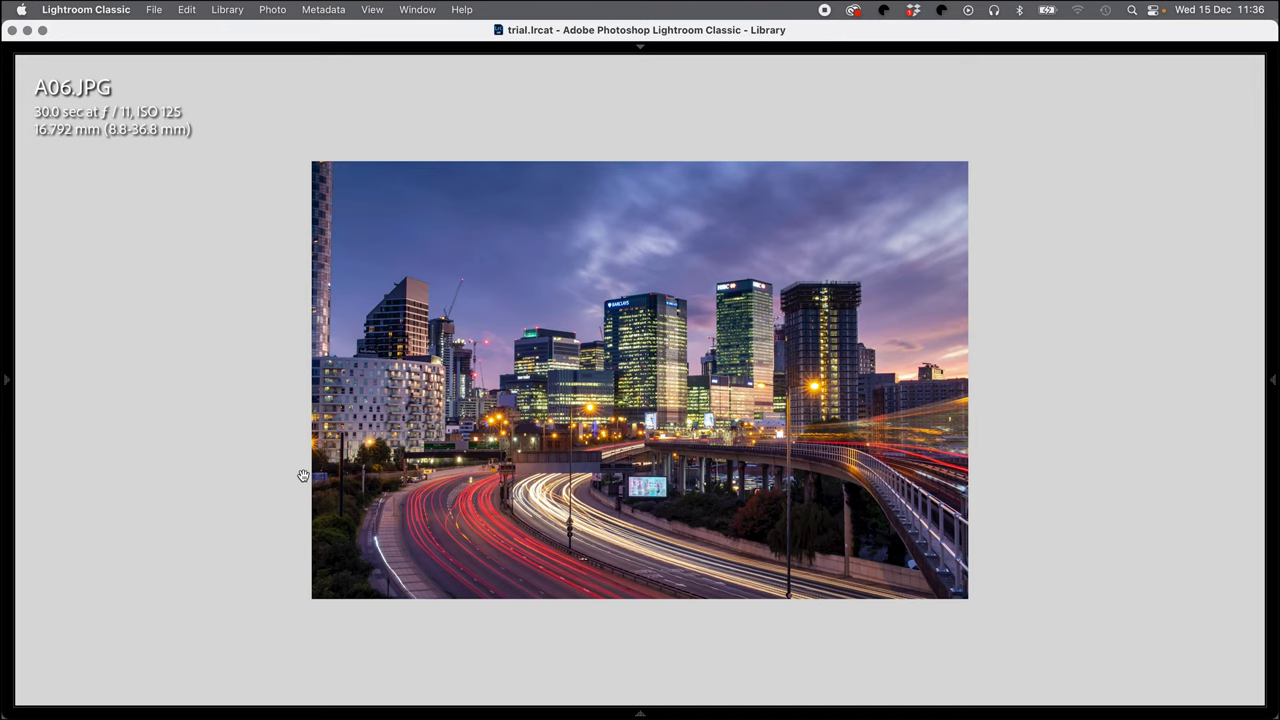
pyautogui.press('g')
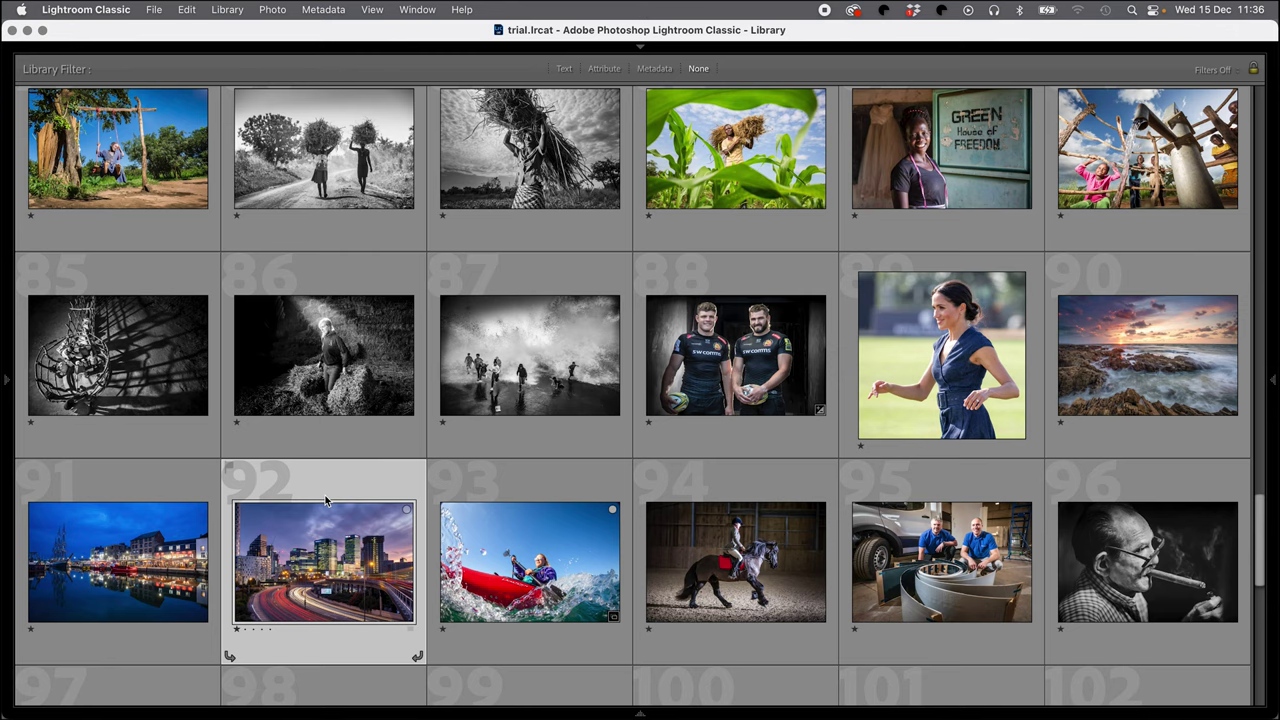
# Step: Cancel the rename of photo 92, keeping its name, and add it to the Quick Collection
pyautogui.press('F2')
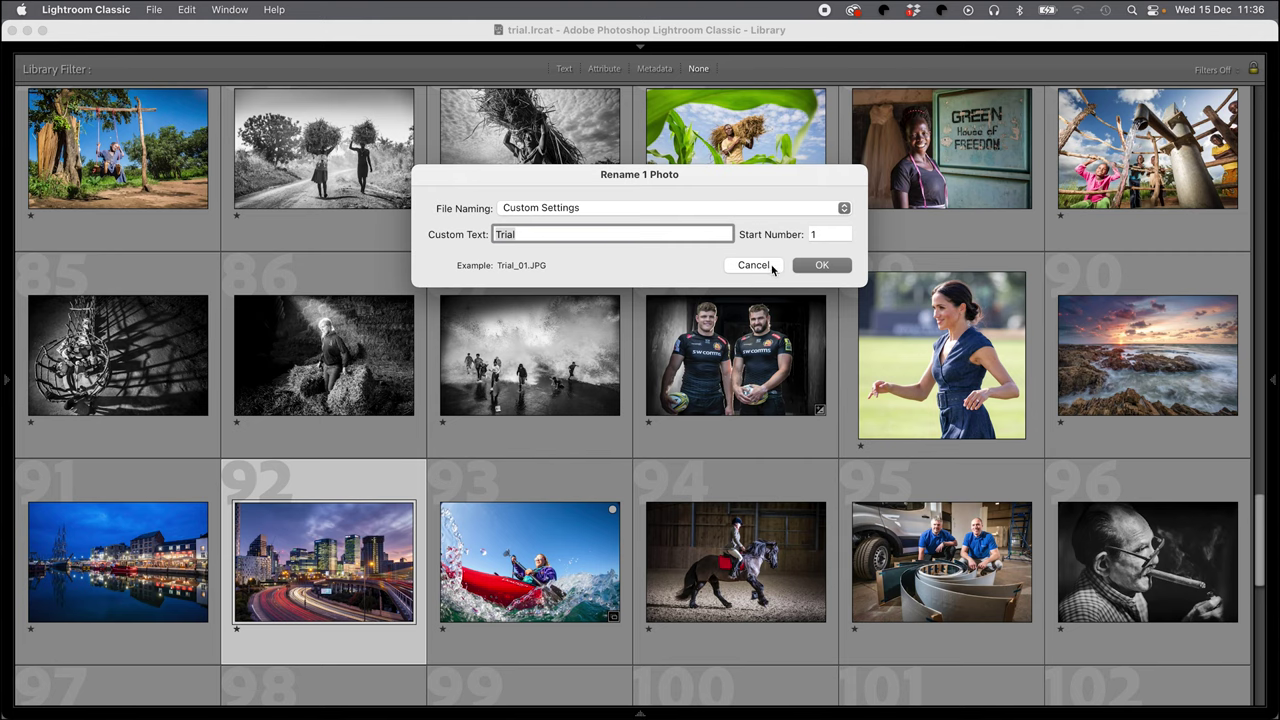
pyautogui.click(775, 270)
pyautogui.press('b')
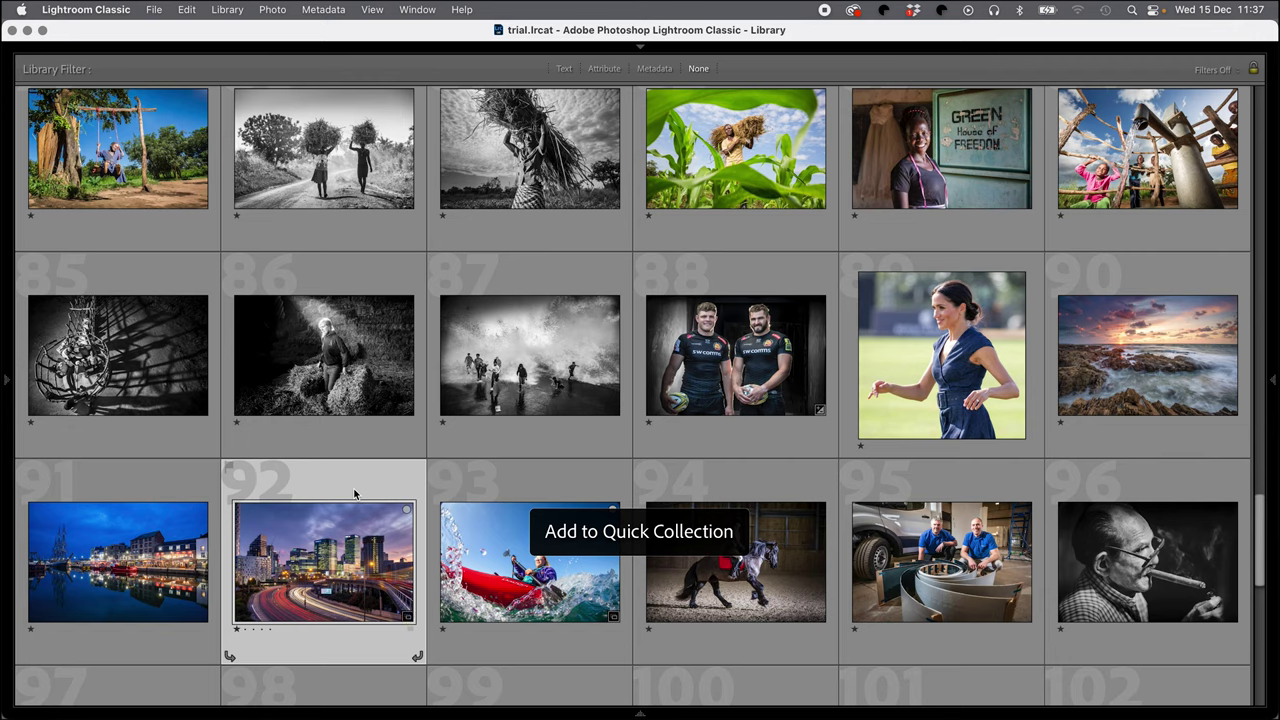
# Step: View the Quick Collection from the left panel, then switch to the SAMMY B folder
pyautogui.moveTo(8, 381)
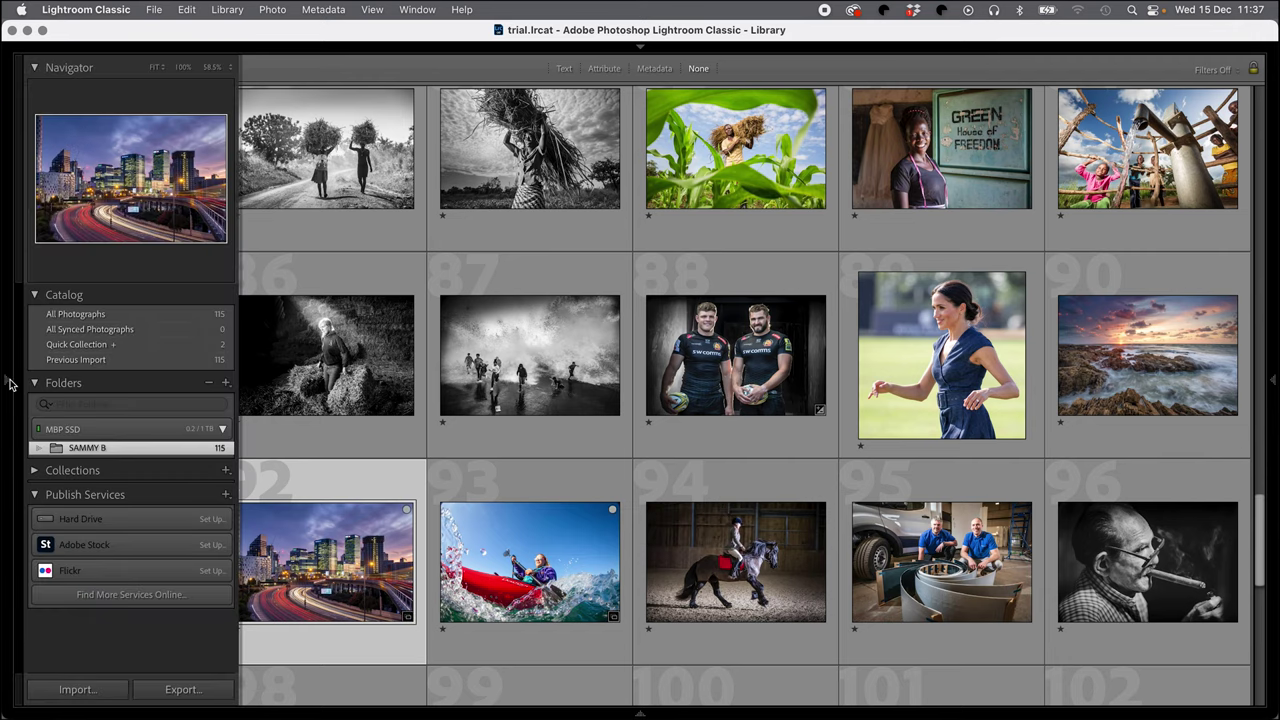
pyautogui.click(80, 345)
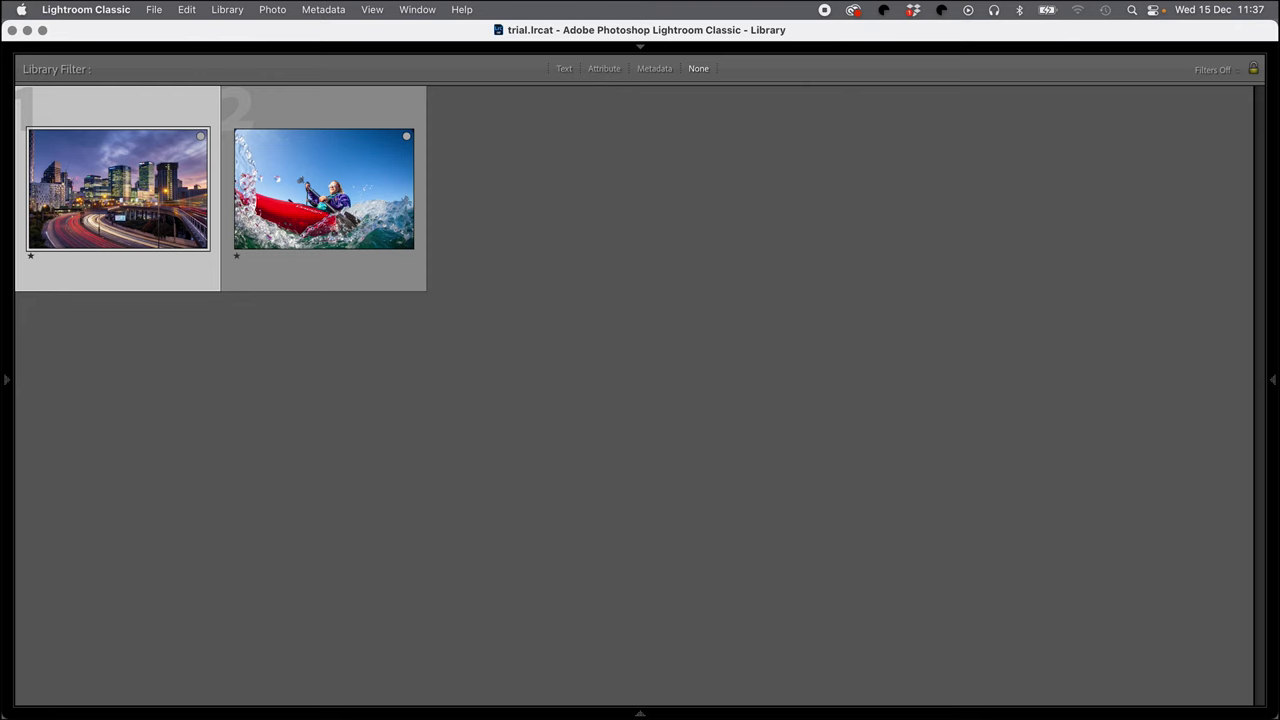
pyautogui.moveTo(5, 400)
pyautogui.click(66, 450)
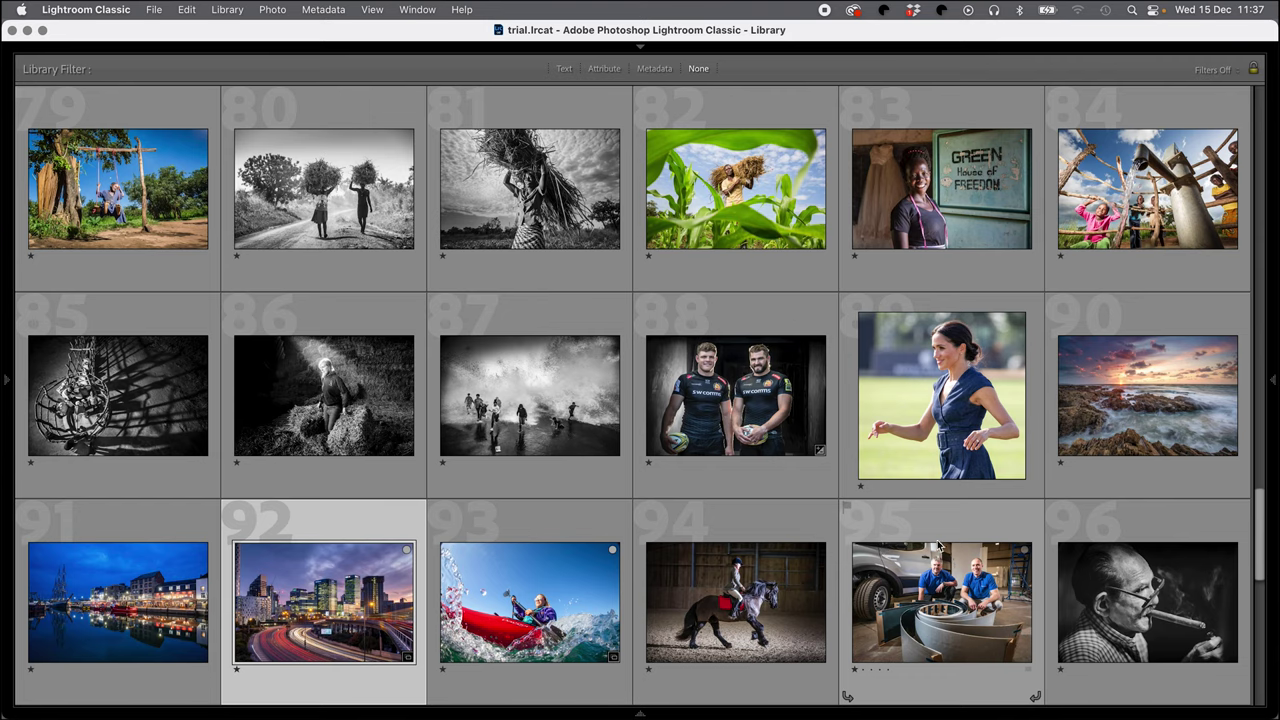
# Step: Open Trial_01.JPG in Develop and cycle the Loupe info overlay through its modes
pyautogui.doubleClick(766, 482)
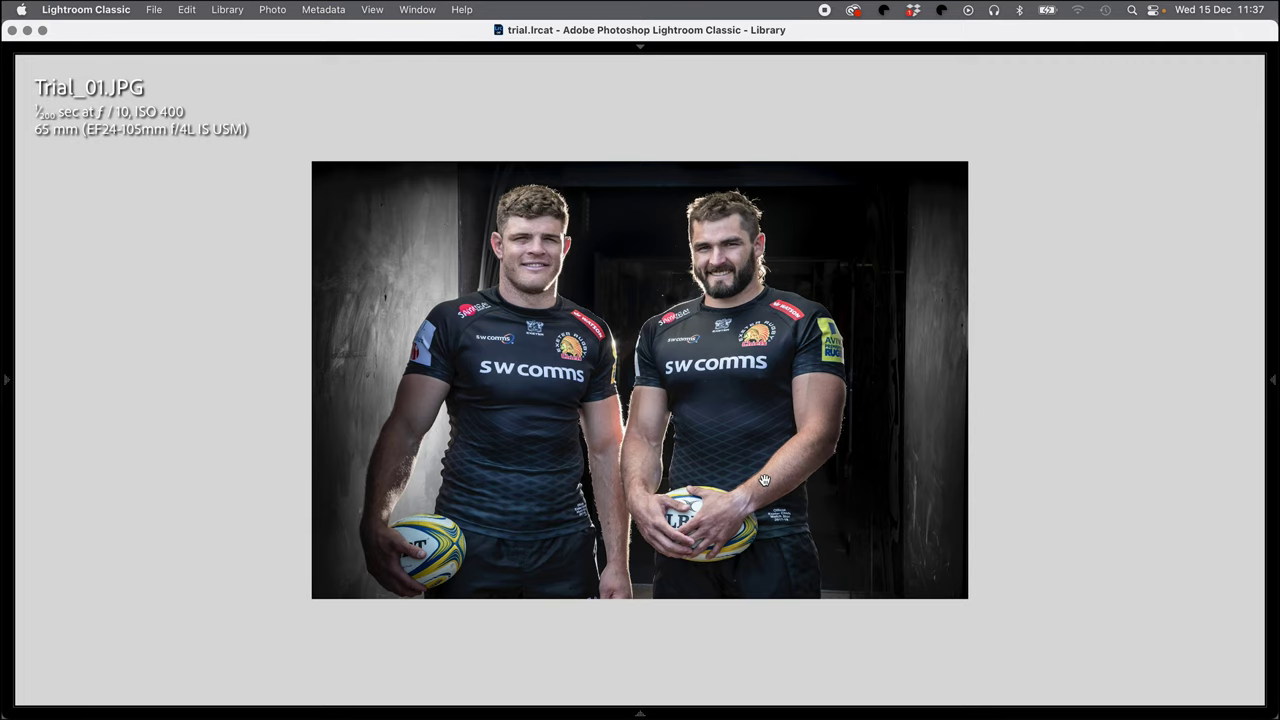
pyautogui.press('d')
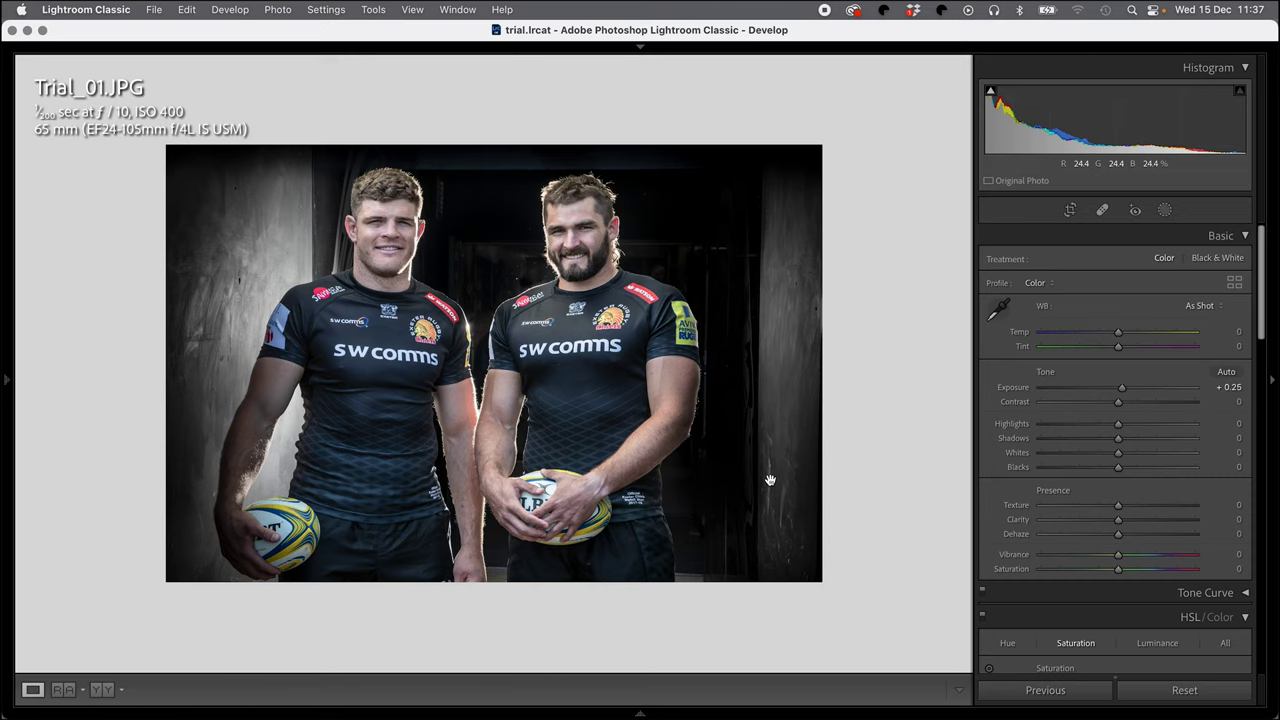
pyautogui.press('i')
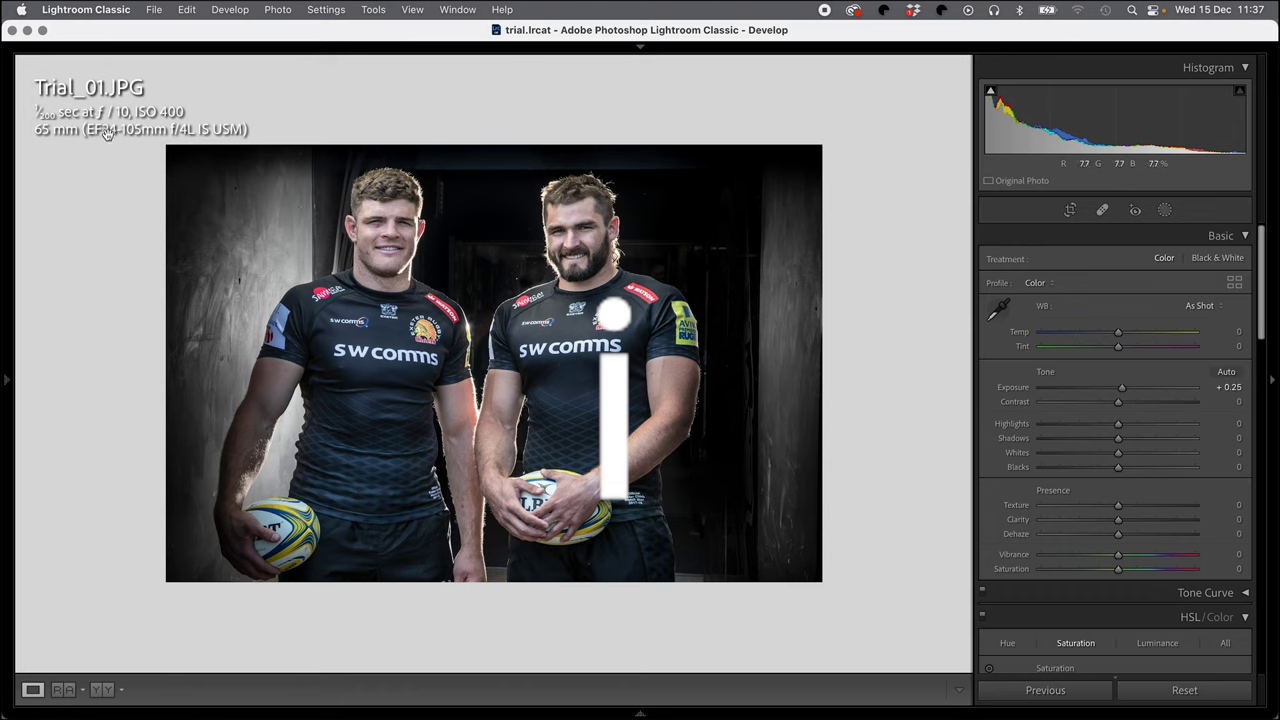
pyautogui.press('i')
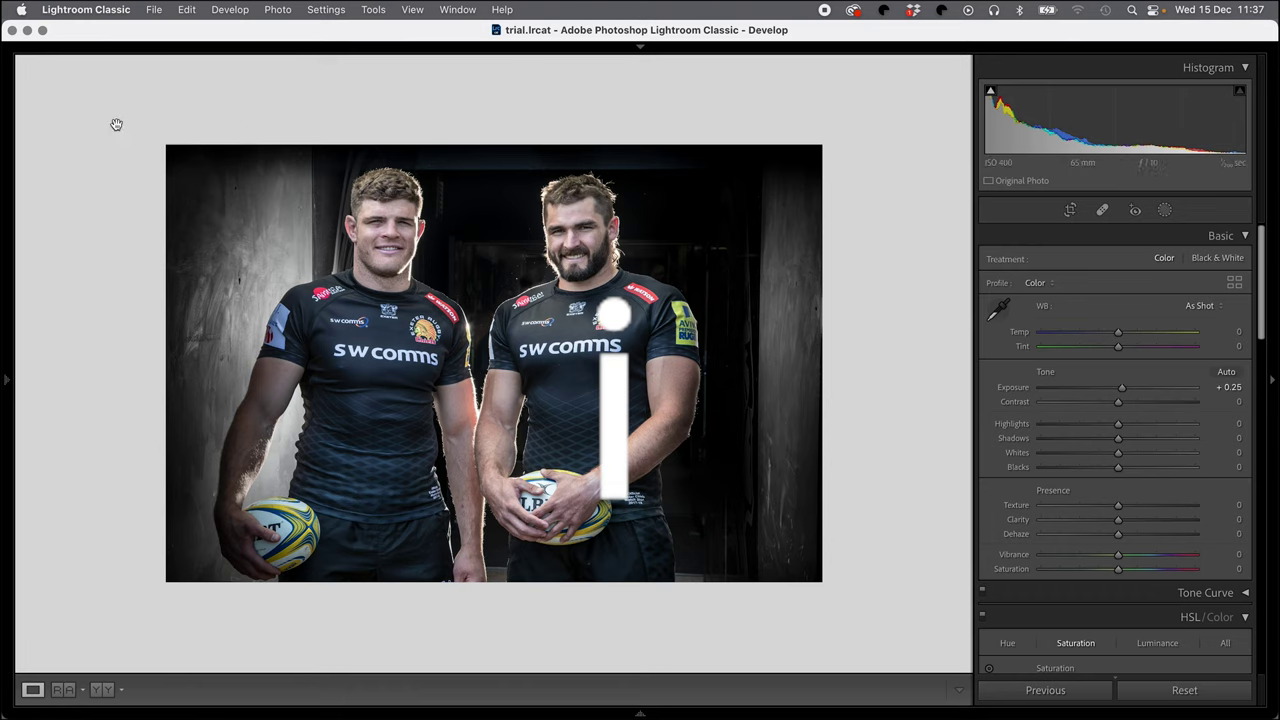
pyautogui.press('i')
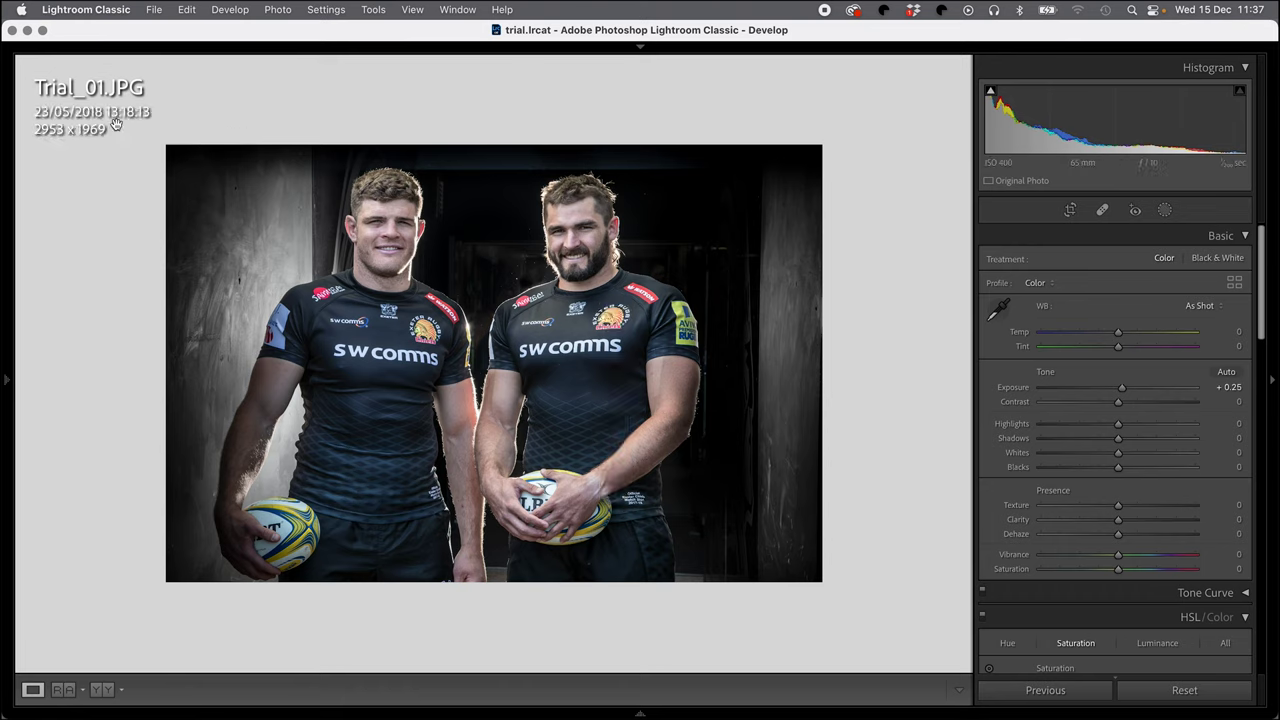
pyautogui.press('i')
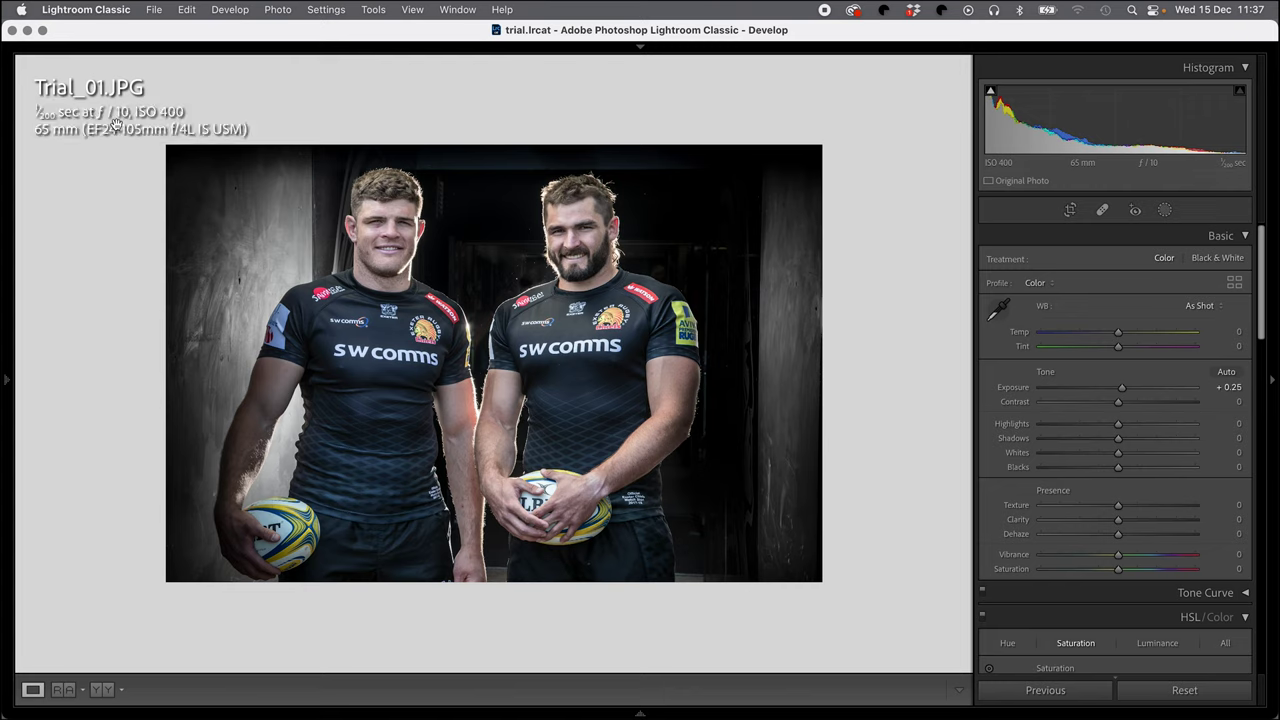
pyautogui.press('i')
pyautogui.press('i')
pyautogui.press('i')
pyautogui.press('i')
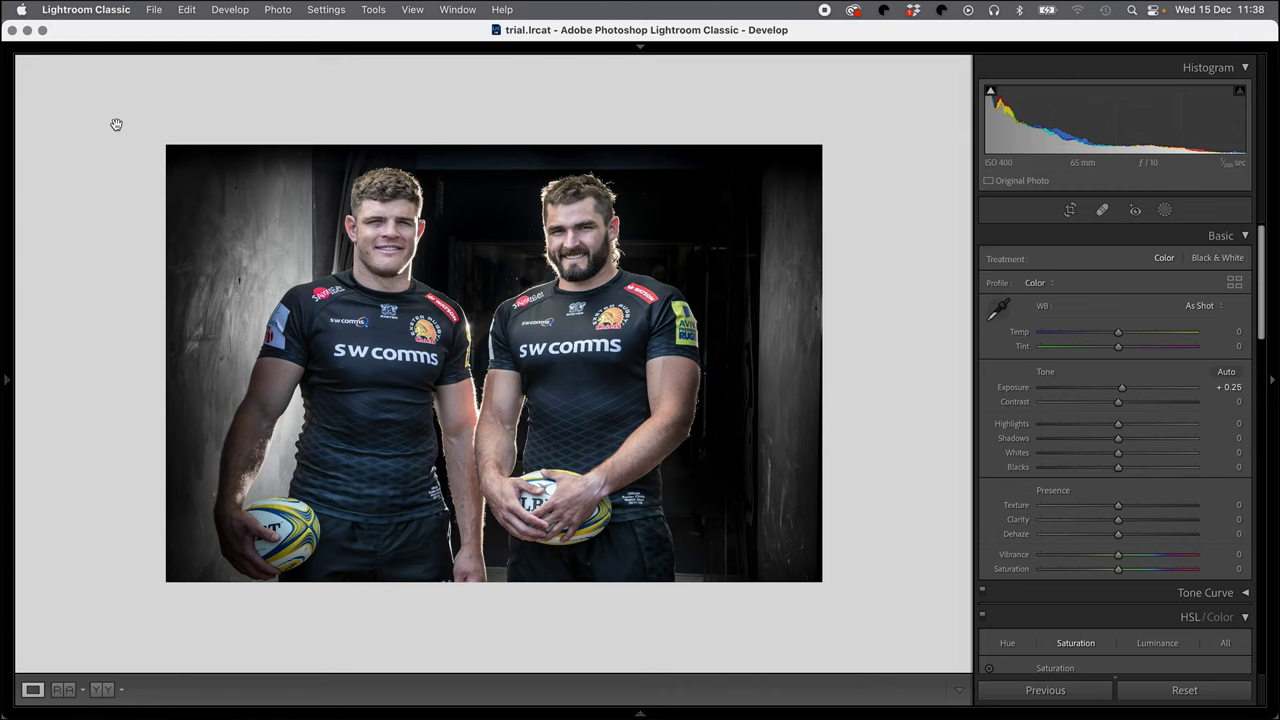
# Step: Start a crop, trim the bottom-right corner, cycle guide overlays, and flip the frame to portrait
pyautogui.press('r')
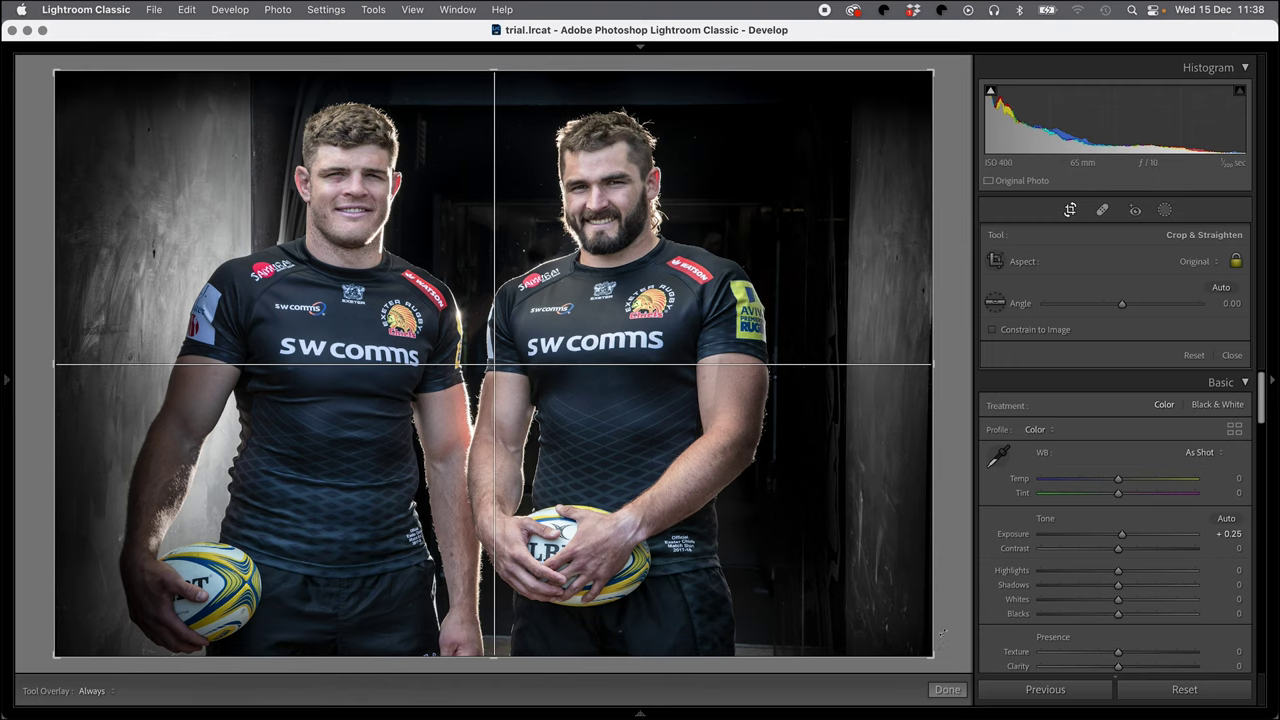
pyautogui.moveTo(929, 653); pyautogui.dragTo(931, 661)
pyautogui.press('o')
pyautogui.press('o')
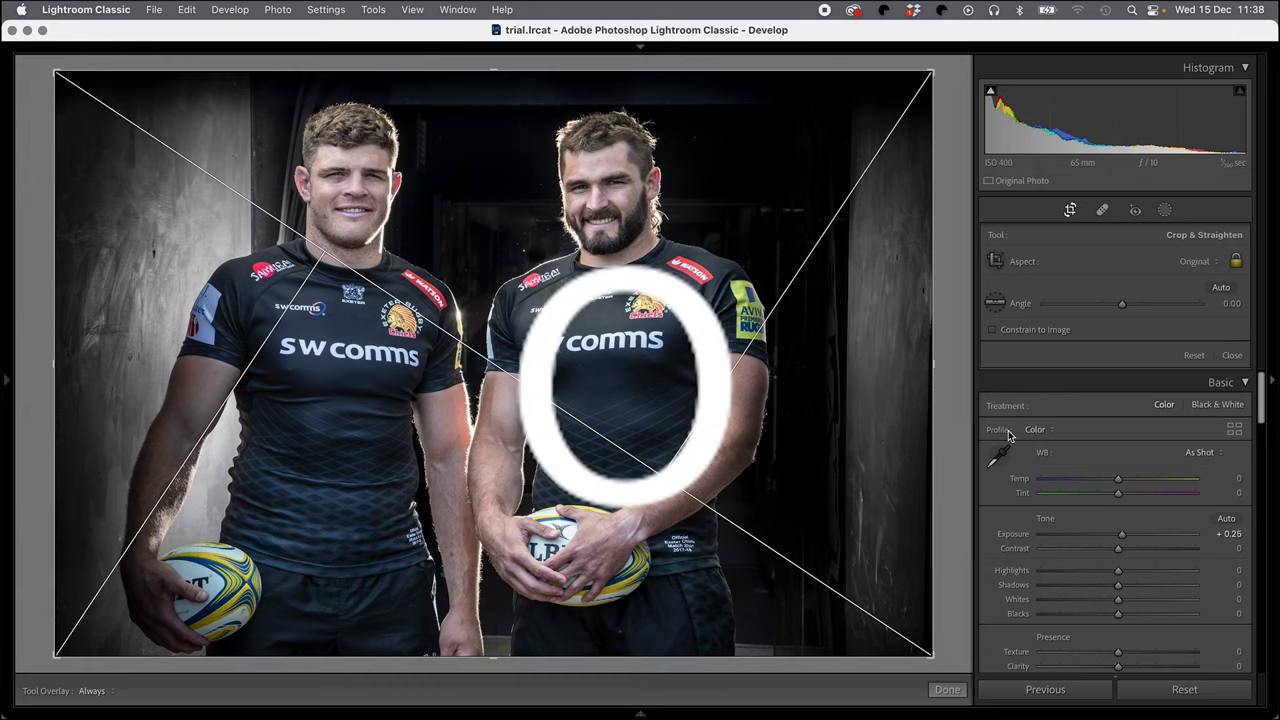
pyautogui.press('o')
pyautogui.press('o')
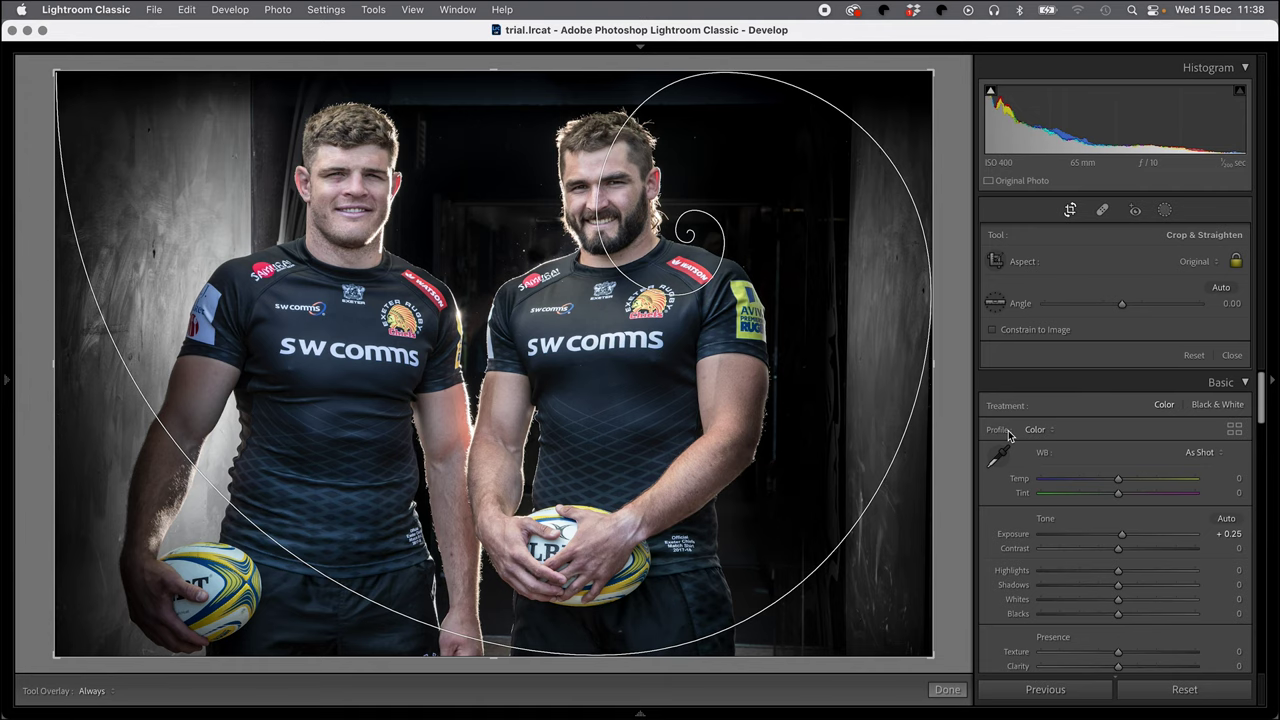
pyautogui.press('o')
pyautogui.press('o')
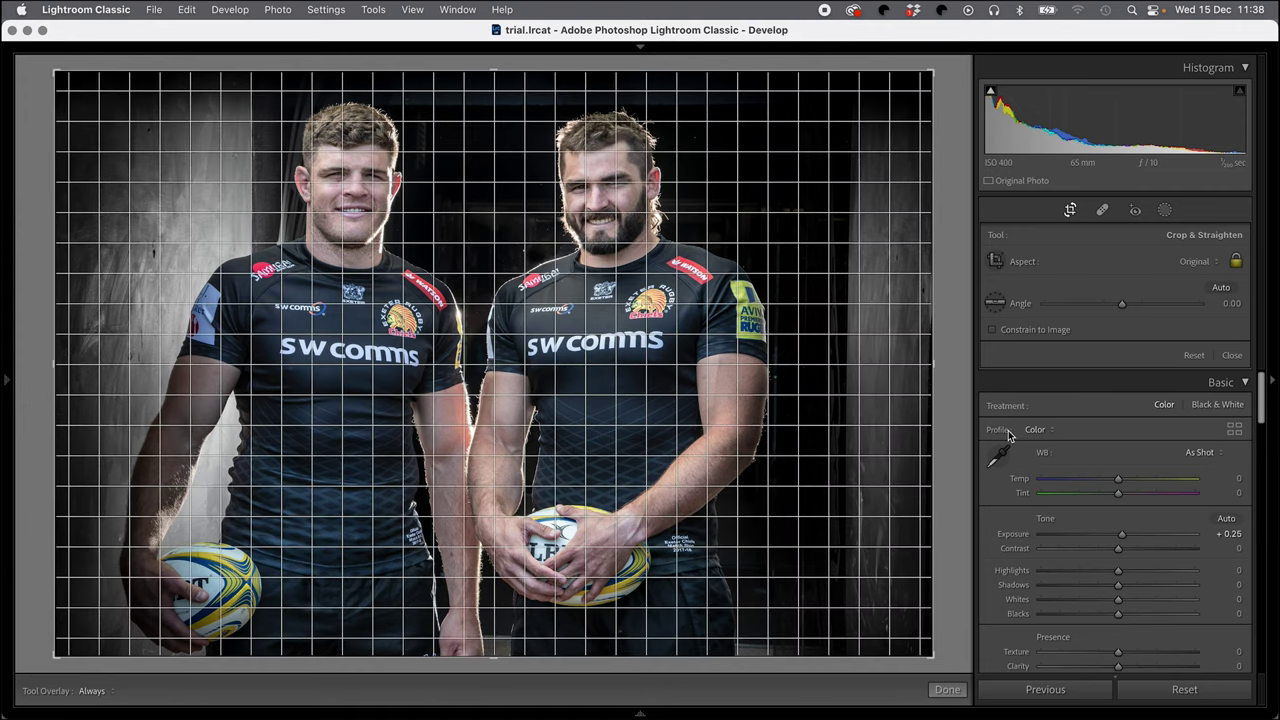
pyautogui.press('o')
pyautogui.press('o')
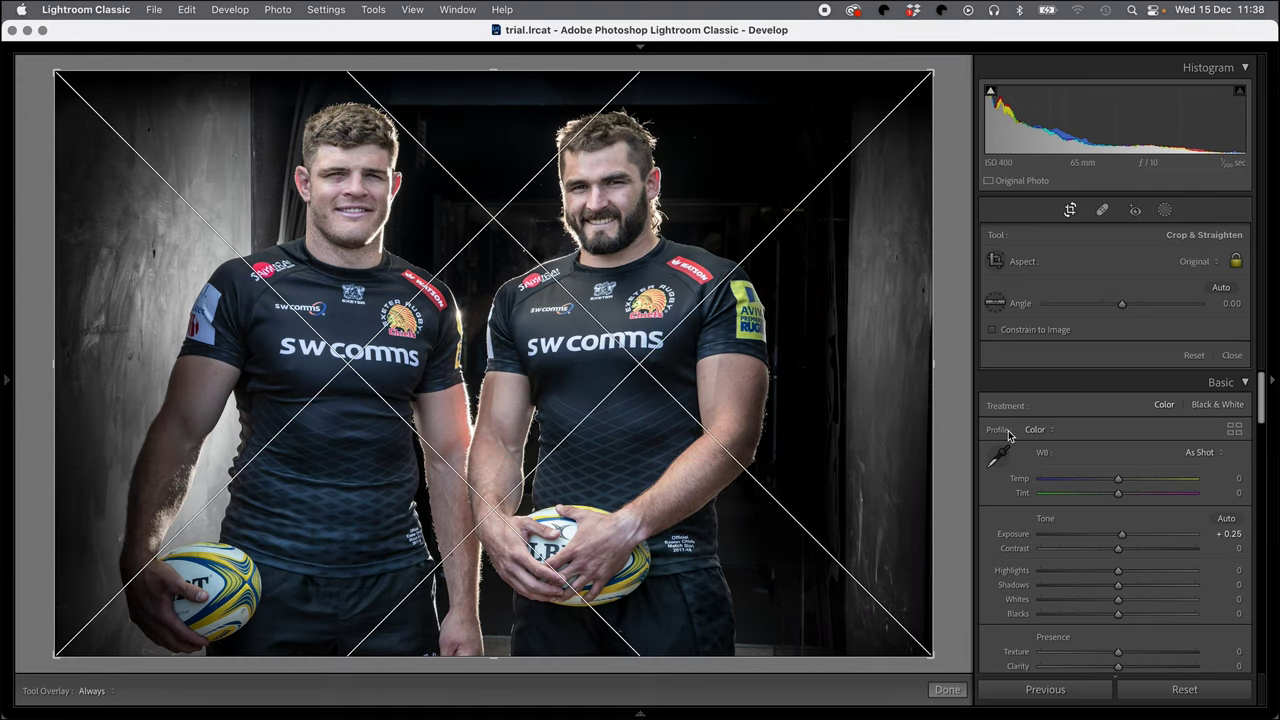
pyautogui.press('o')
pyautogui.press('o')
pyautogui.press('o')
pyautogui.press('o')
pyautogui.press('o')
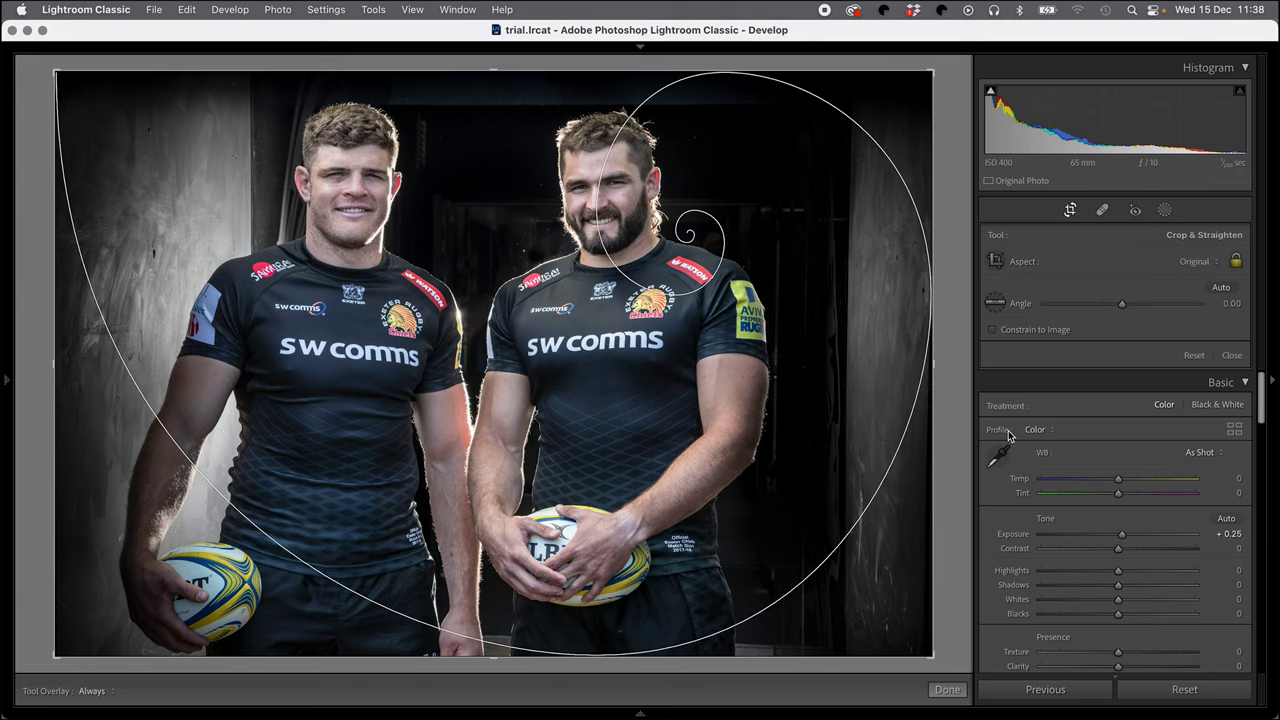
pyautogui.press('o')
pyautogui.press('o')
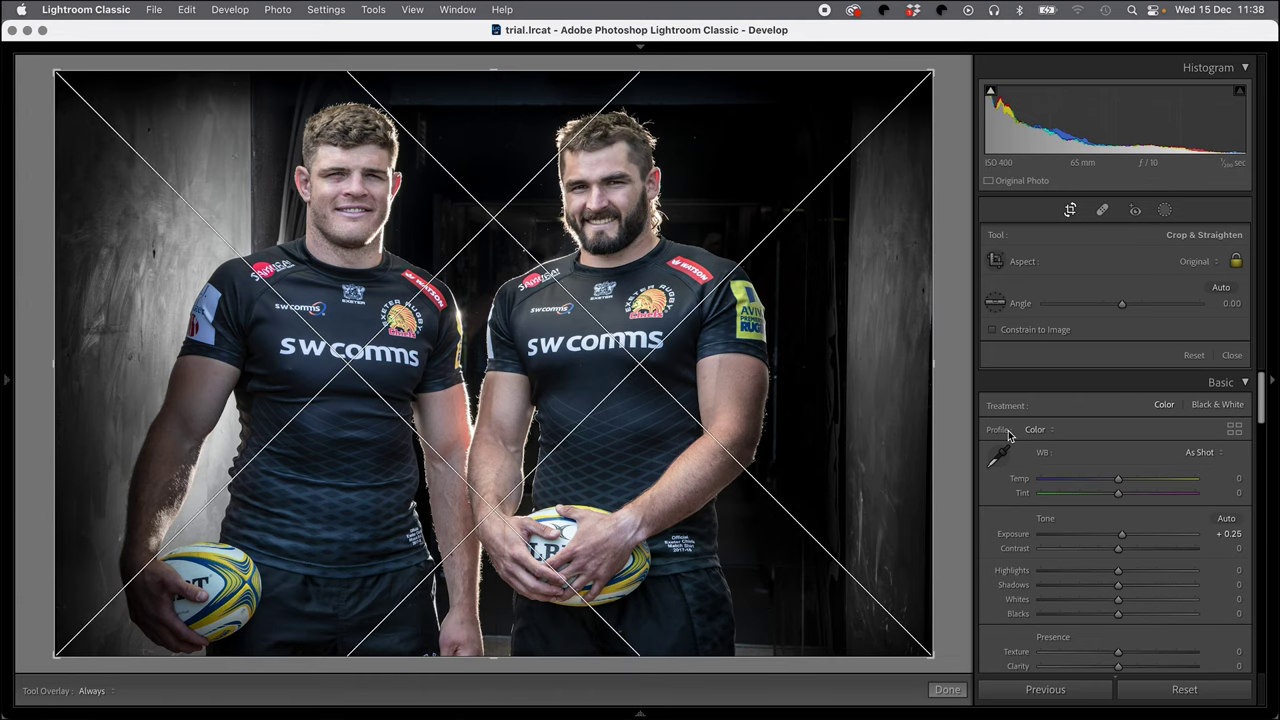
pyautogui.press('o')
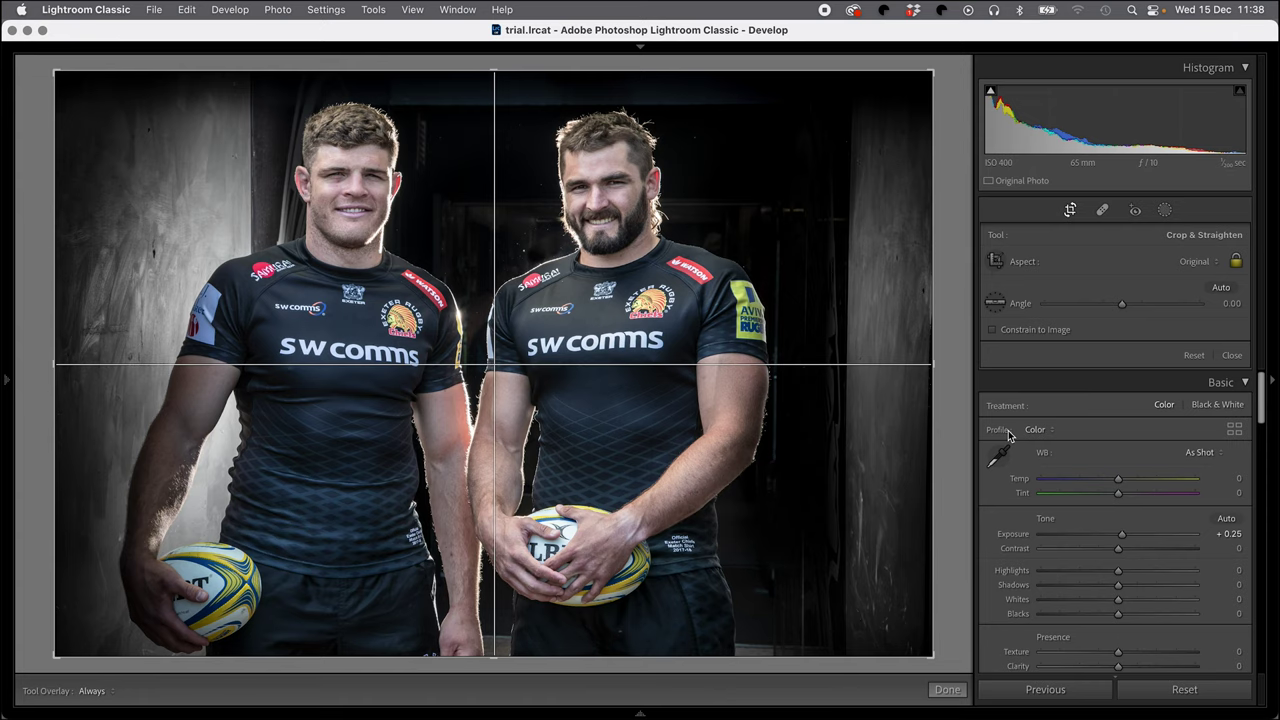
pyautogui.press('x')
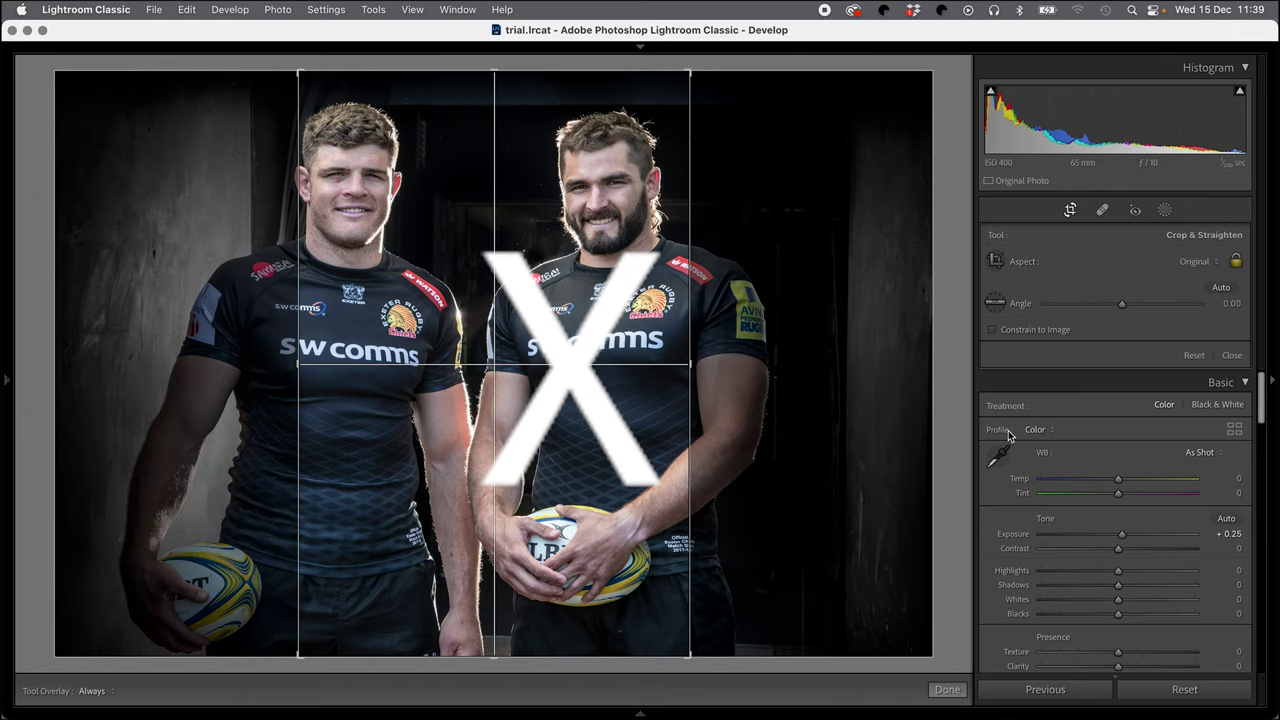
# Step: Apply a tight crop on the left player's head and chest, then reset the crop
pyautogui.press('x')
pyautogui.press('x')
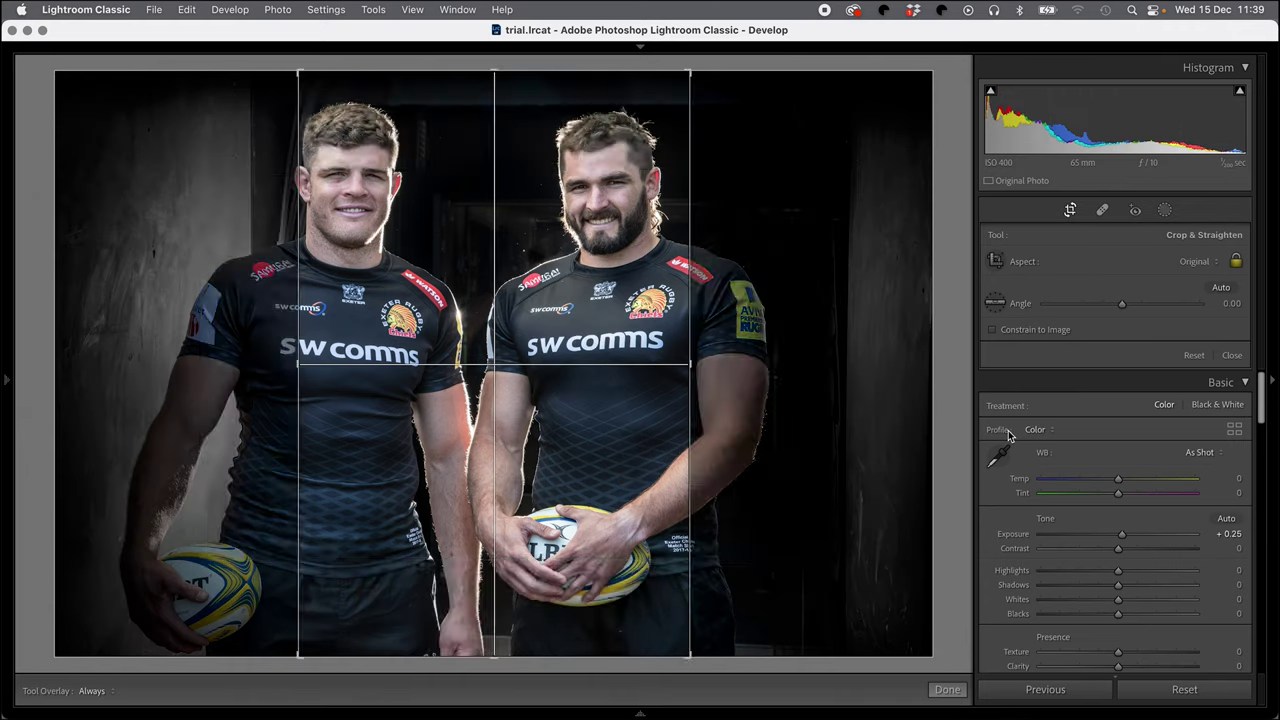
pyautogui.press('x')
pyautogui.press('x')
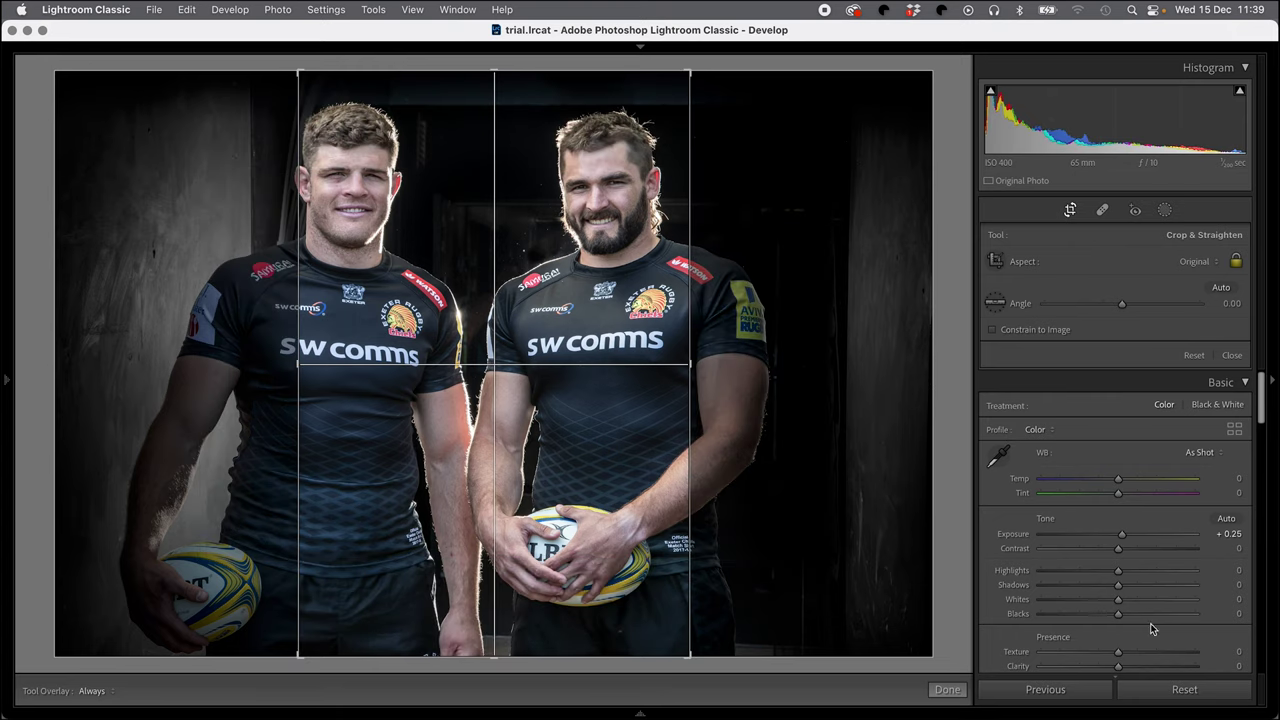
pyautogui.moveTo(696, 657); pyautogui.dragTo(586, 500)
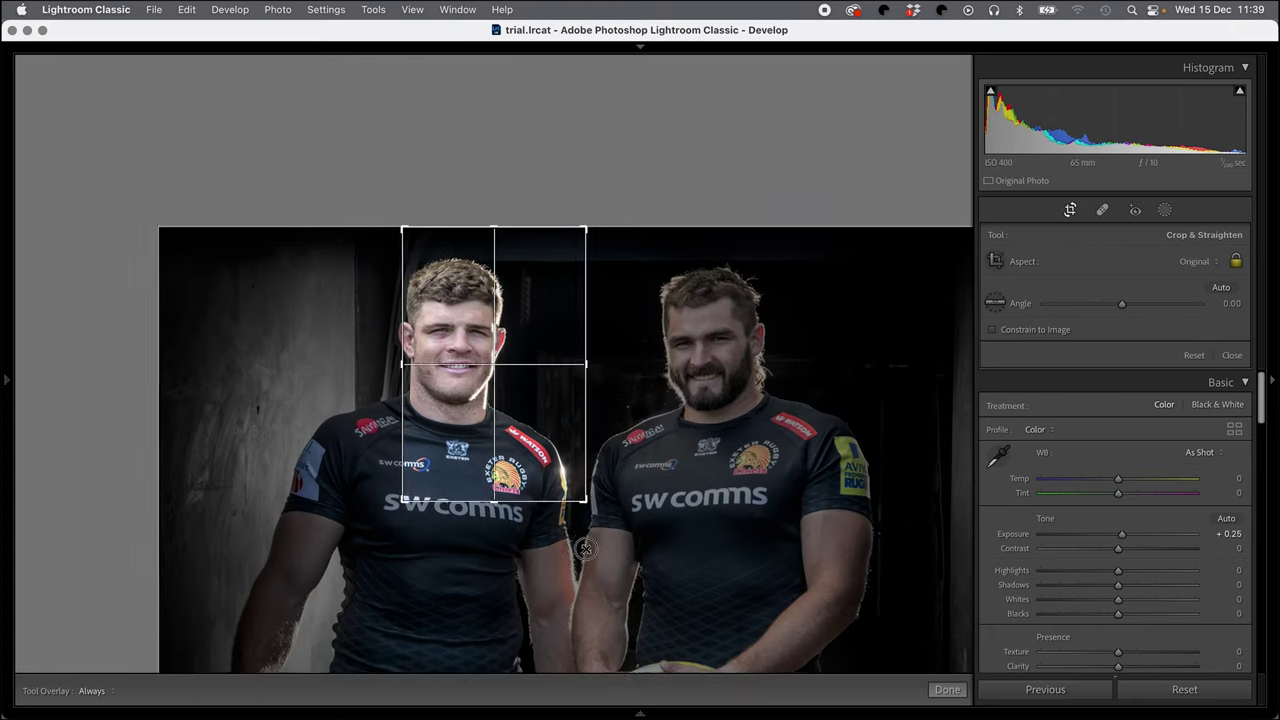
pyautogui.moveTo(499, 397); pyautogui.dragTo(565, 389)
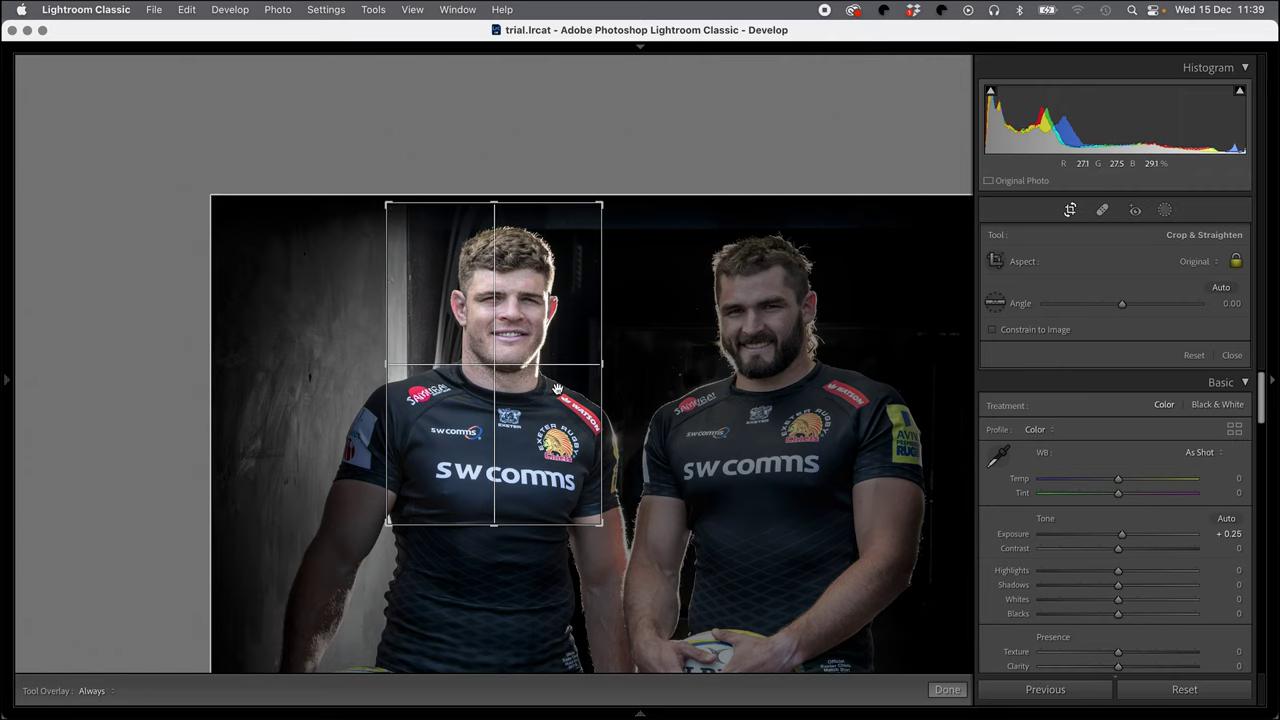
pyautogui.click(1232, 355)
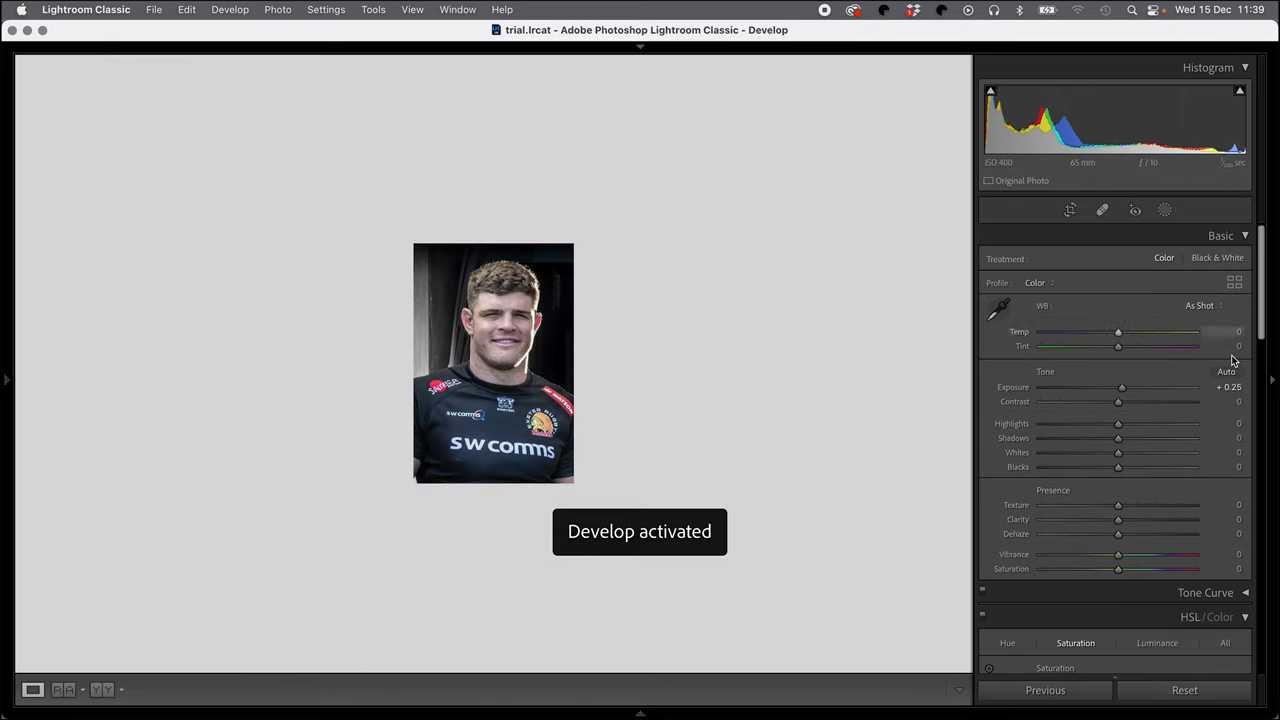
pyautogui.press('r')
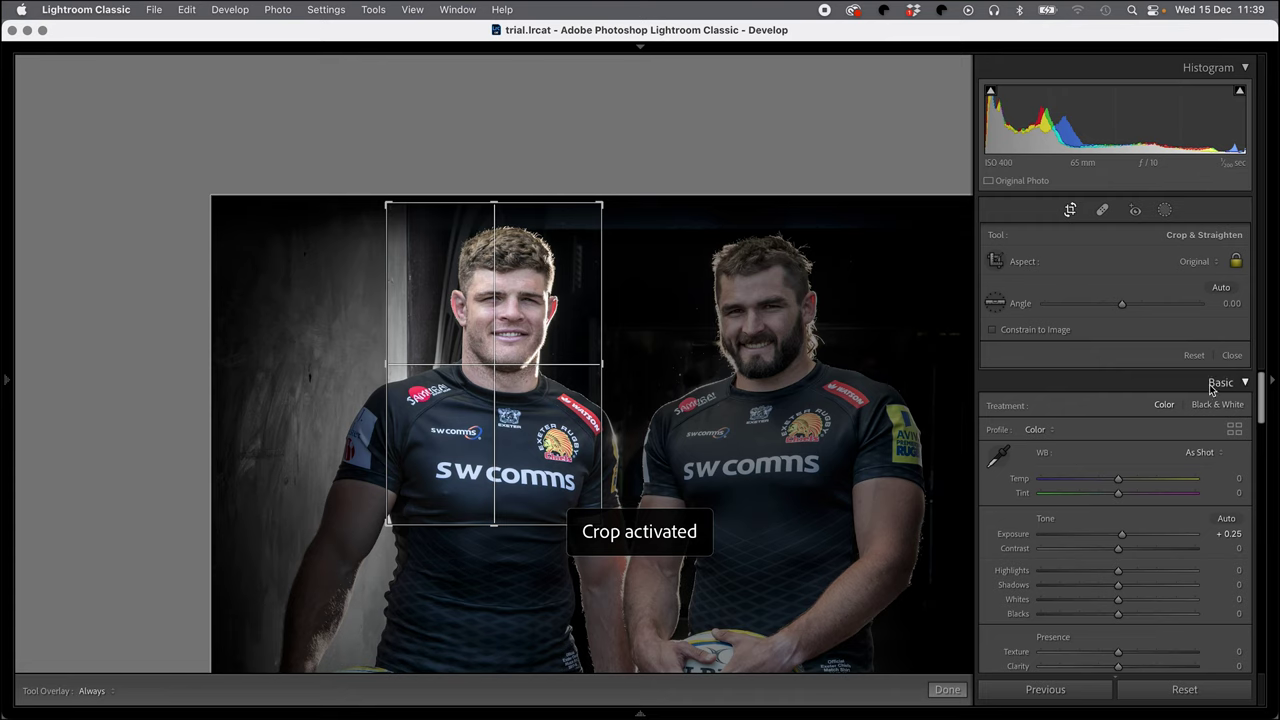
pyautogui.click(1195, 356)
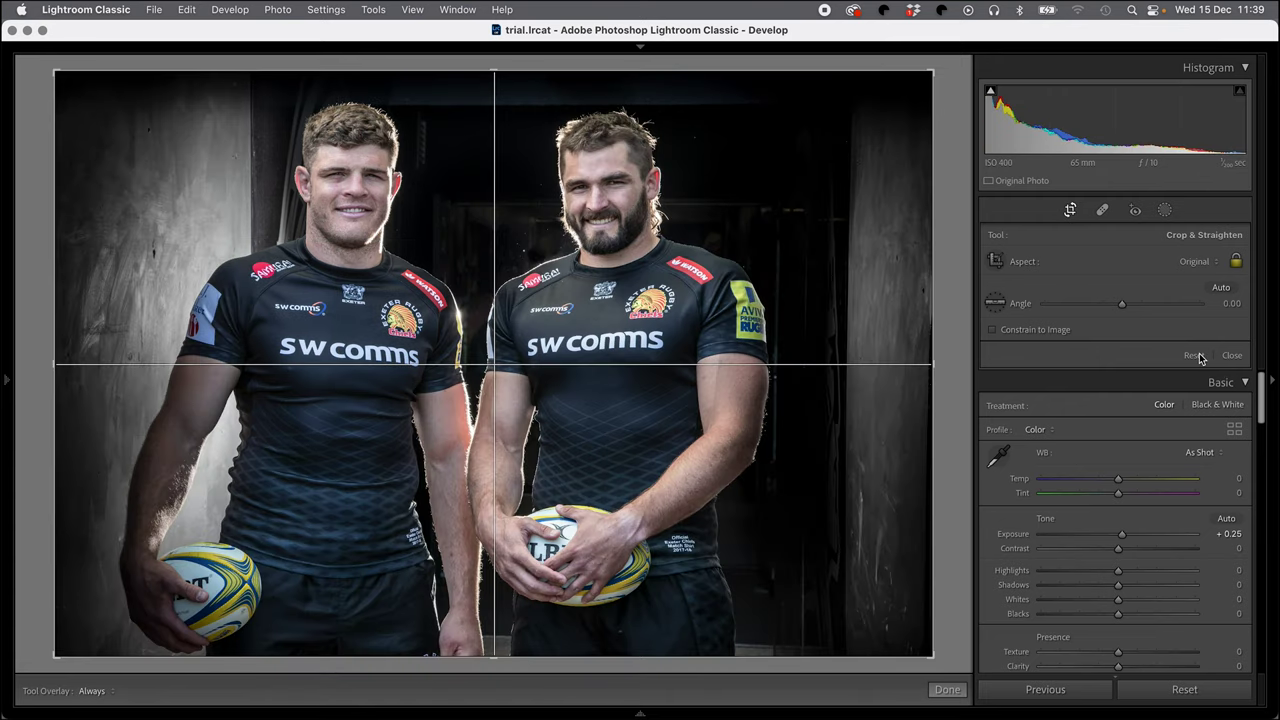
# Step: Try an unlocked 2 x 3 wide-strip crop, commit it, then reset to the original full photo
pyautogui.press('a')
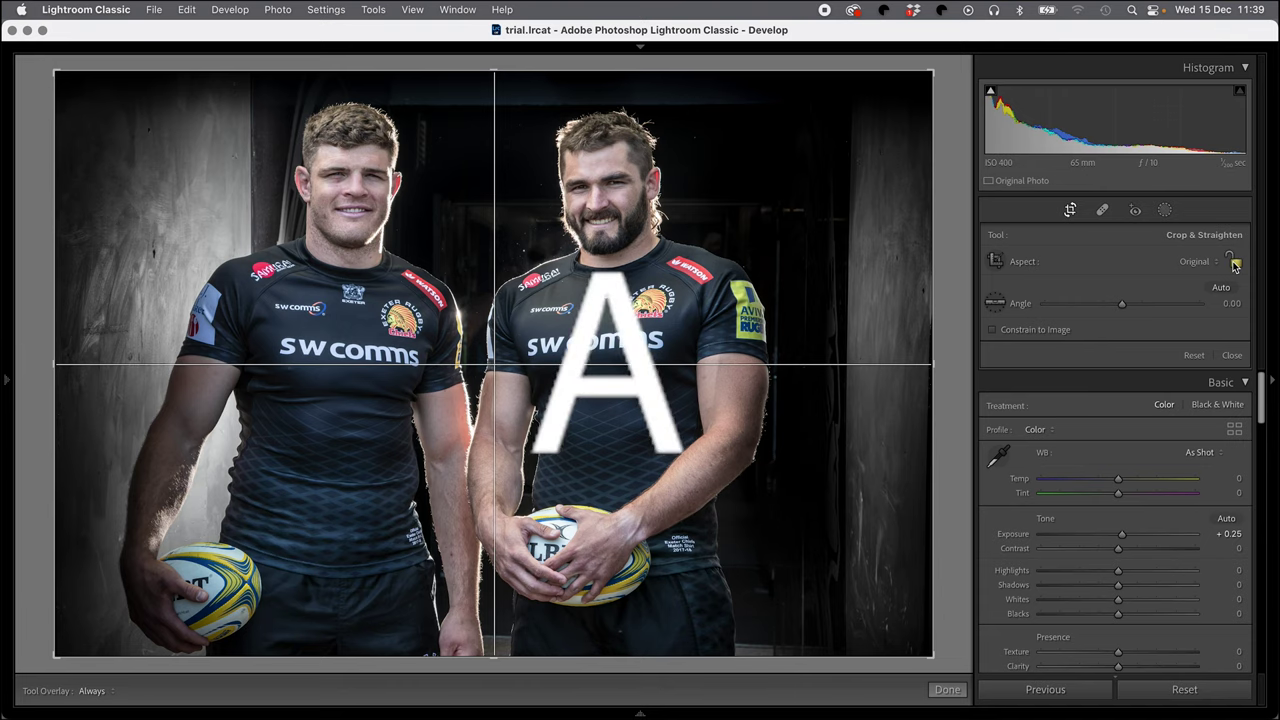
pyautogui.click(500, 658)
pyautogui.moveTo(508, 657); pyautogui.dragTo(565, 524)
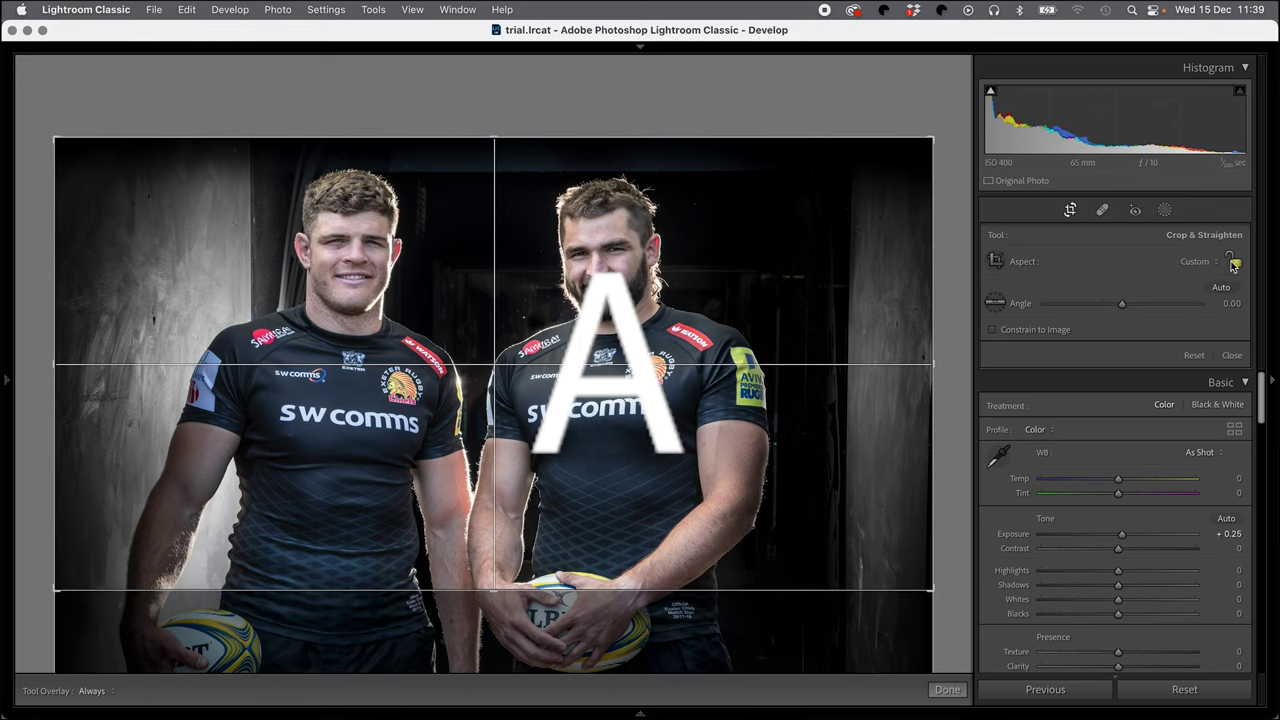
pyautogui.moveTo(603, 145); pyautogui.dragTo(495, 558)
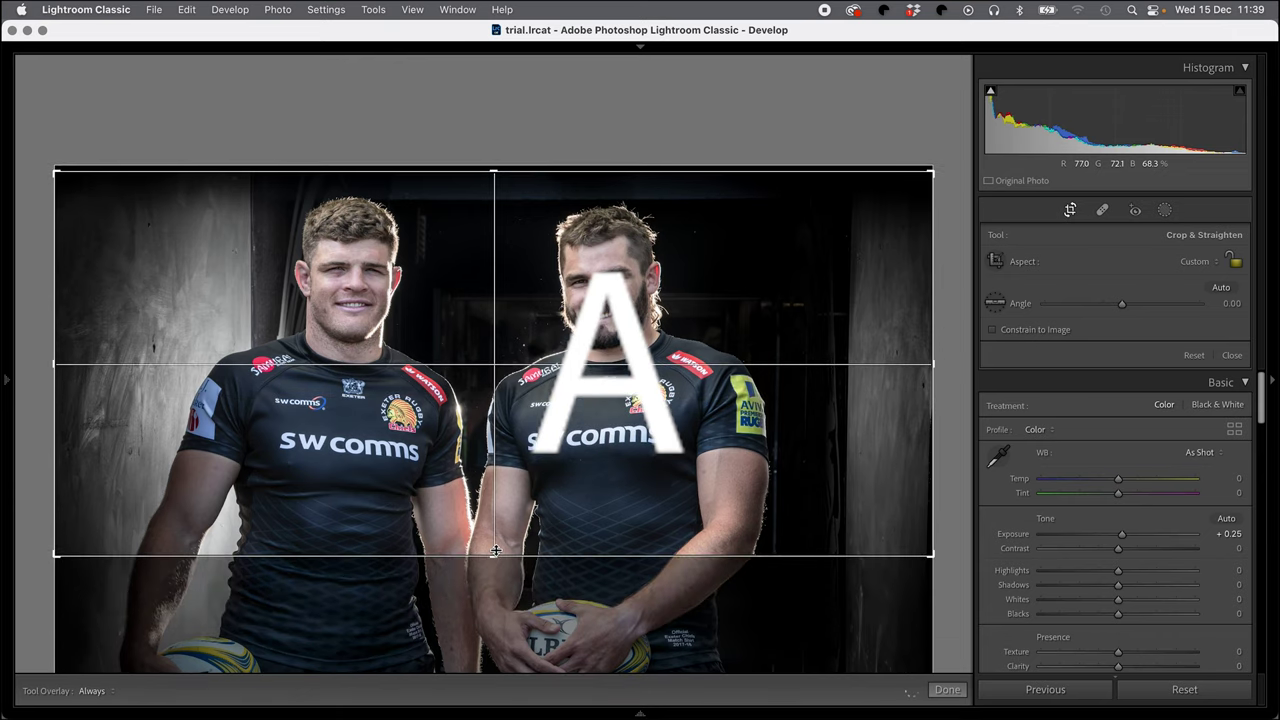
pyautogui.doubleClick(495, 551)
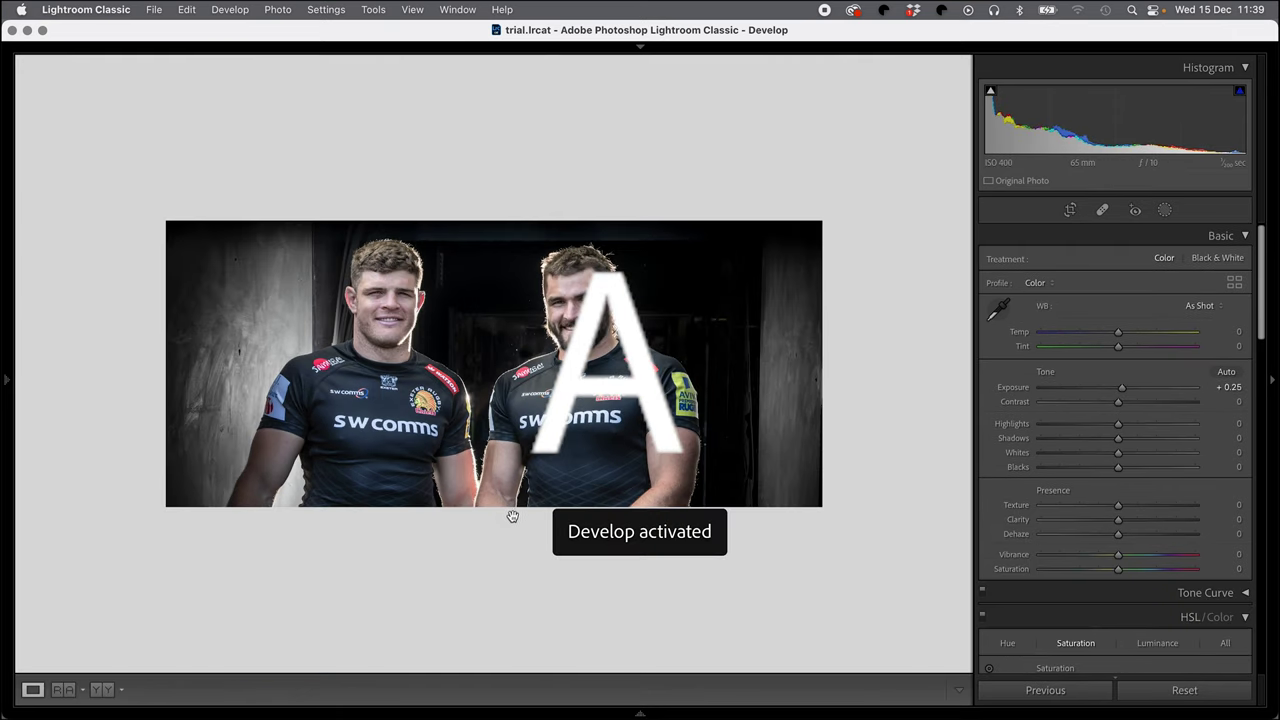
pyautogui.press('r')
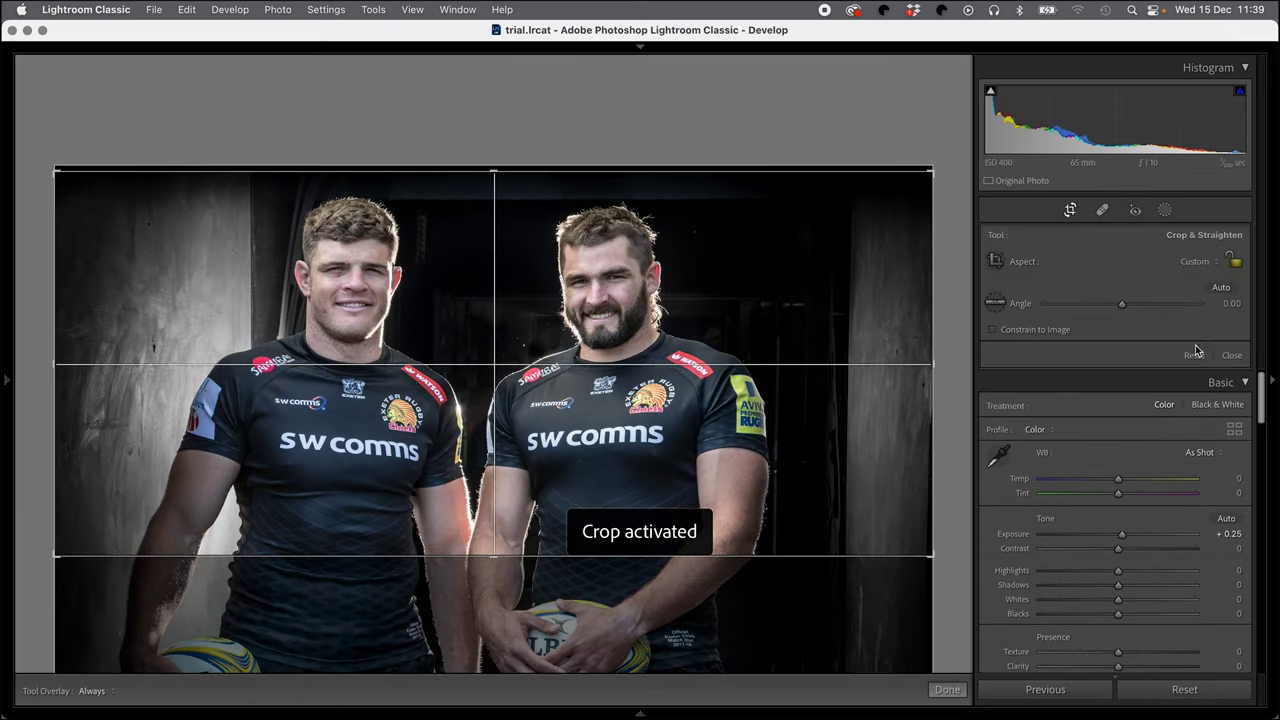
pyautogui.click(1193, 356)
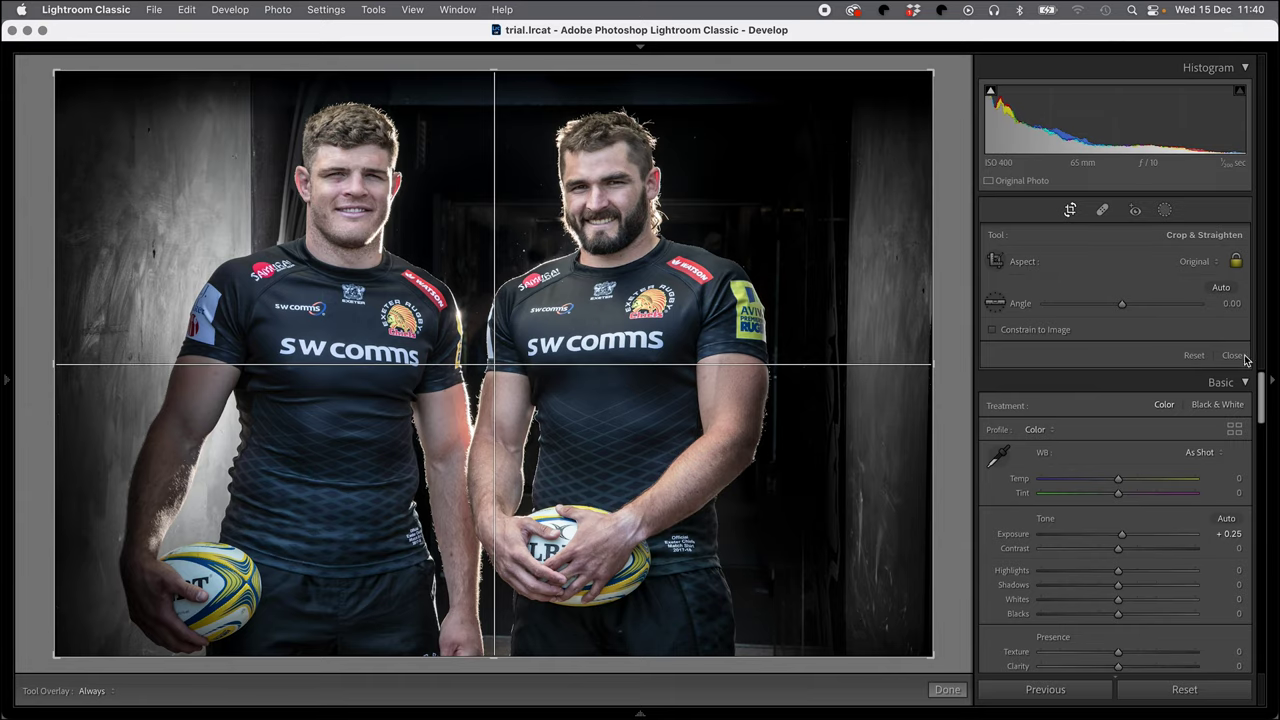
# Step: Close the crop tool and inspect the photo's existing mask in the masking options
pyautogui.click(1238, 356)
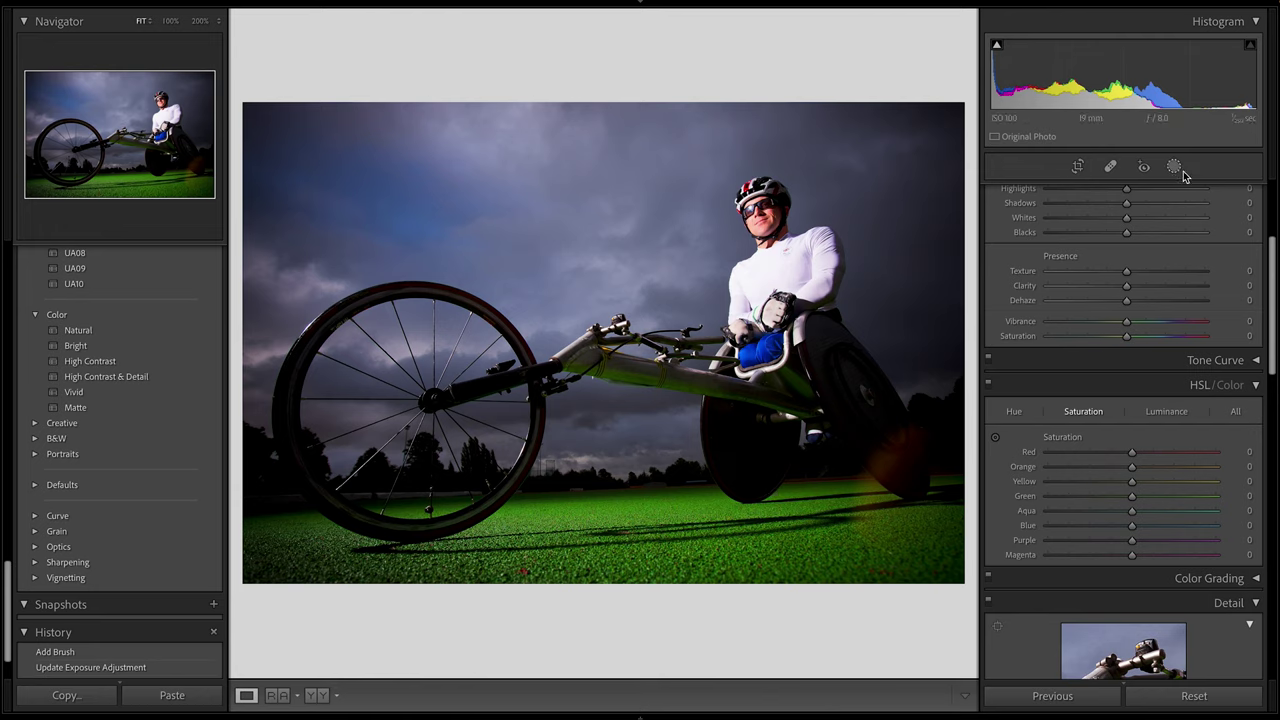
pyautogui.scroll(4, 1205, 236)
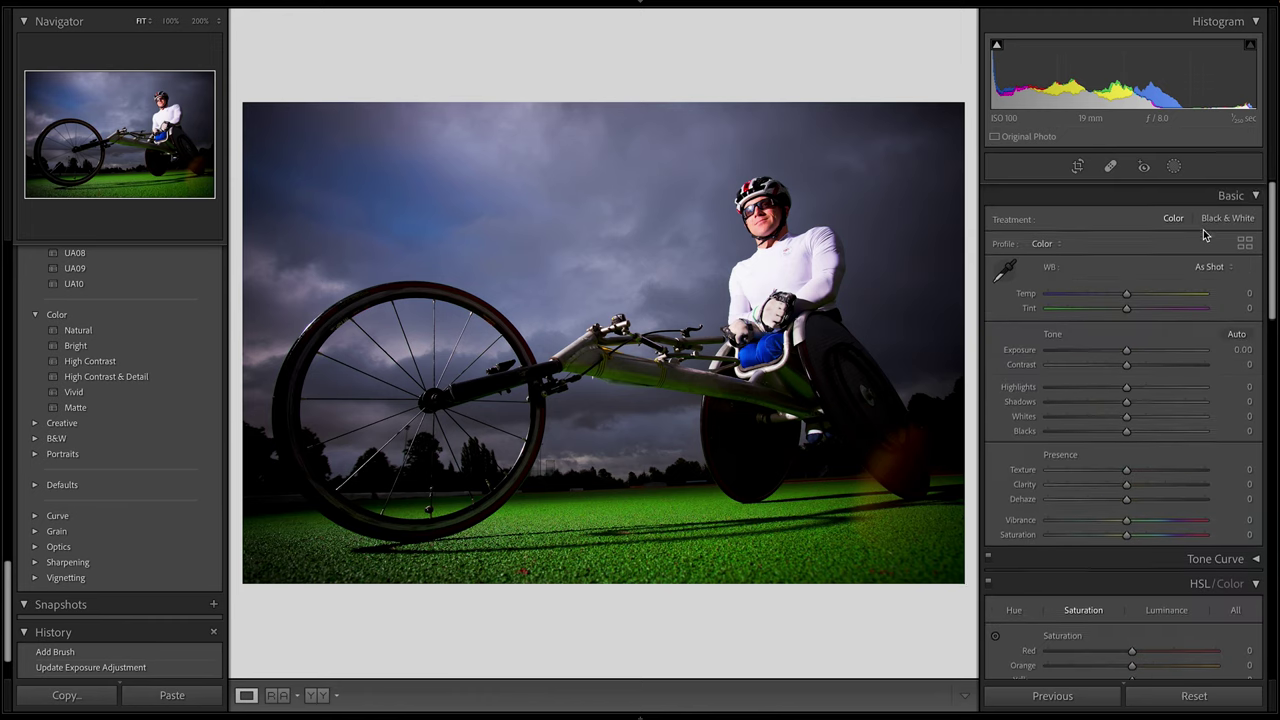
pyautogui.click(1177, 171)
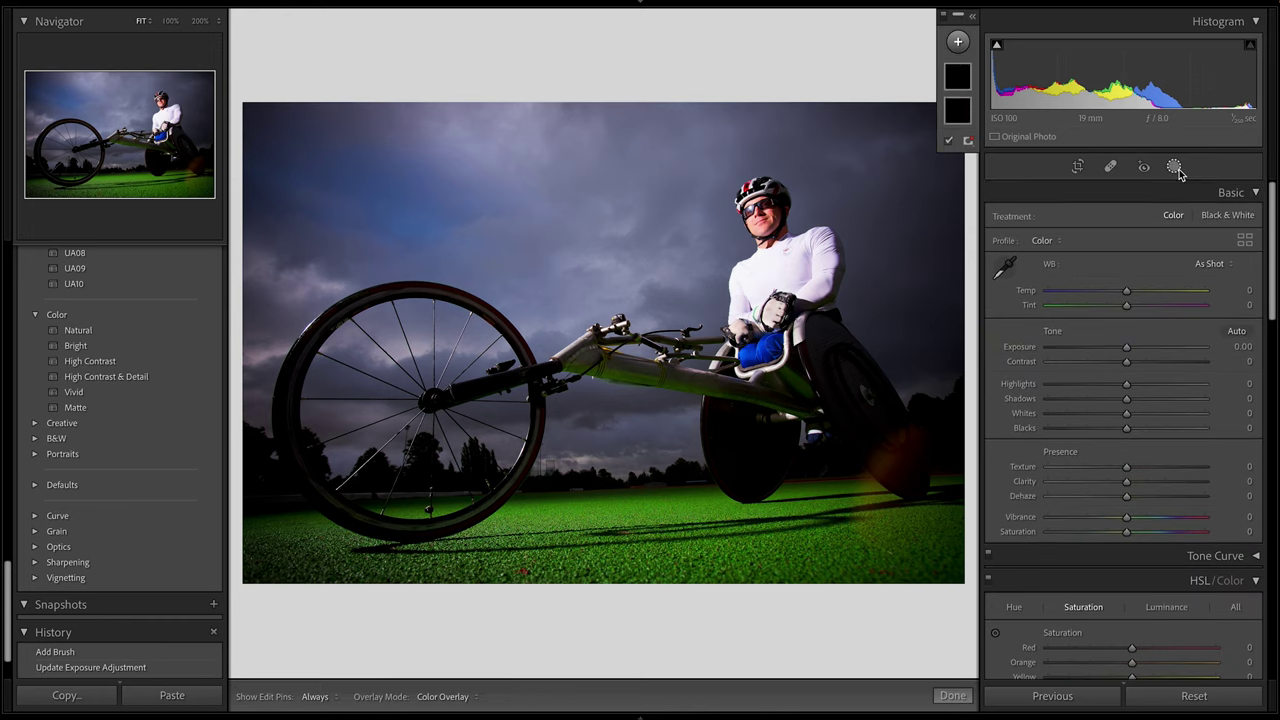
pyautogui.click(960, 82)
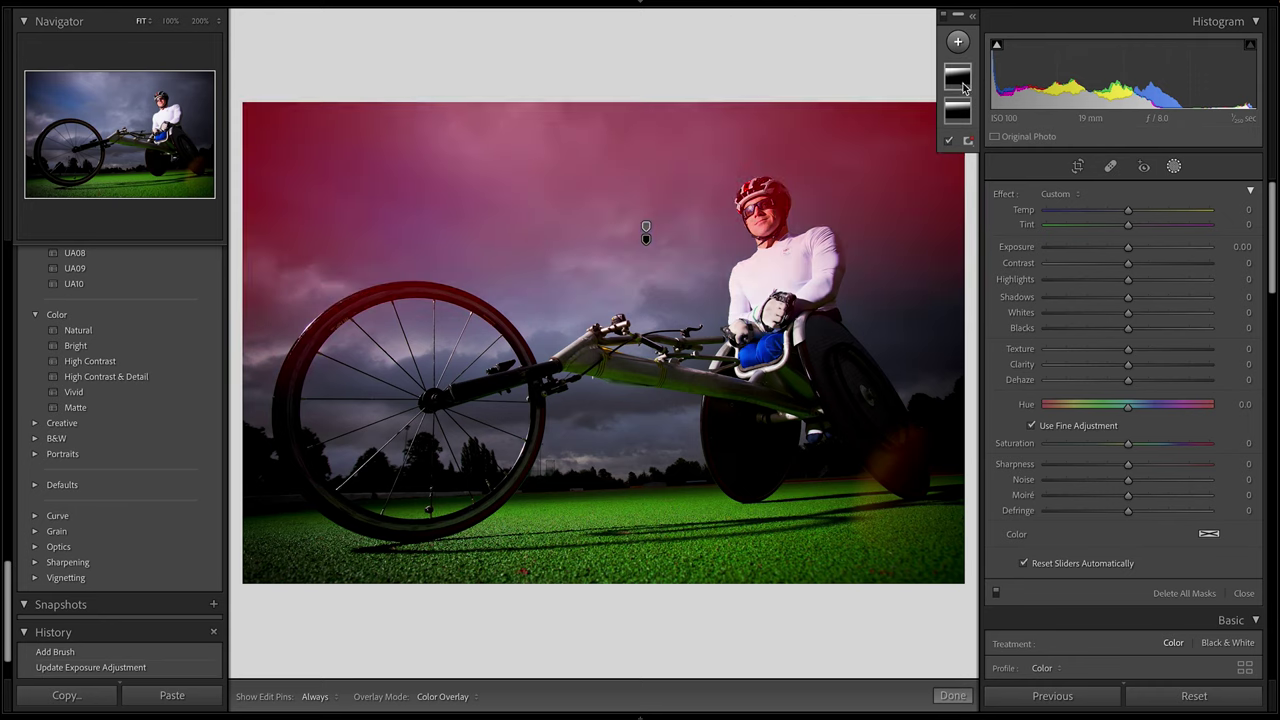
pyautogui.click(1174, 168)
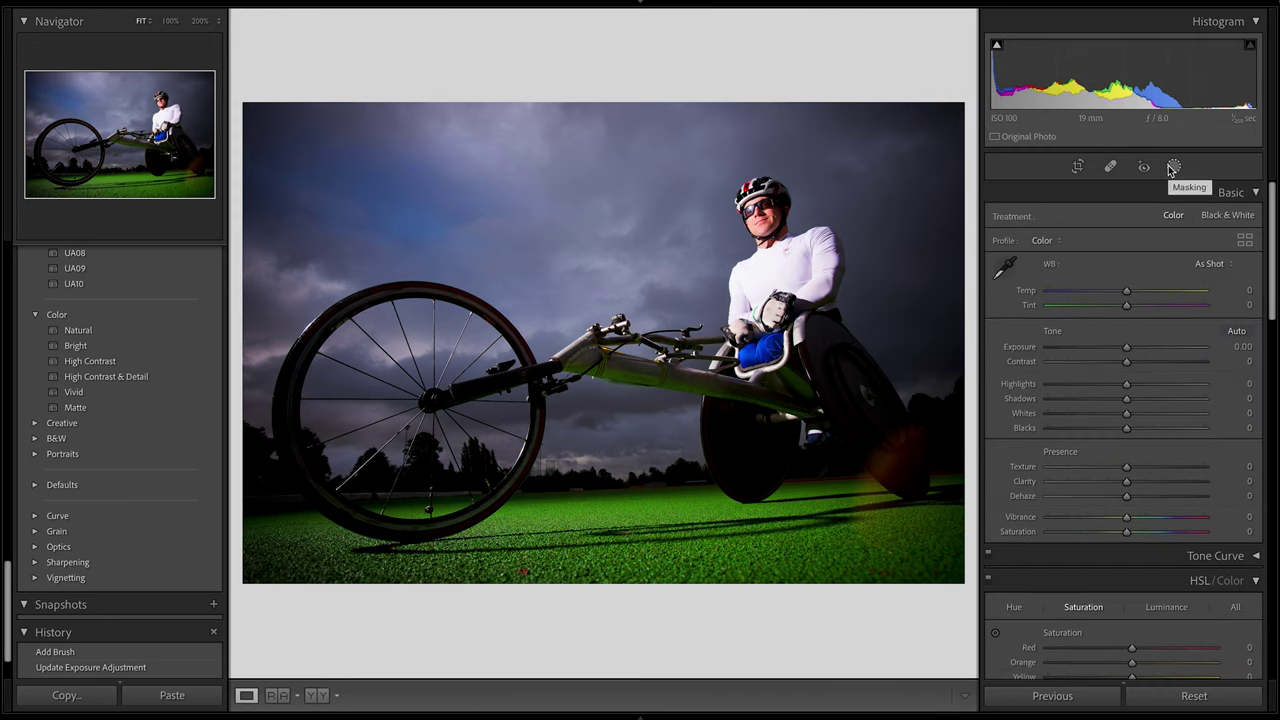
# Step: Draw a linear gradient down from the top of the sky at -2.09 exposure
pyautogui.press('m')
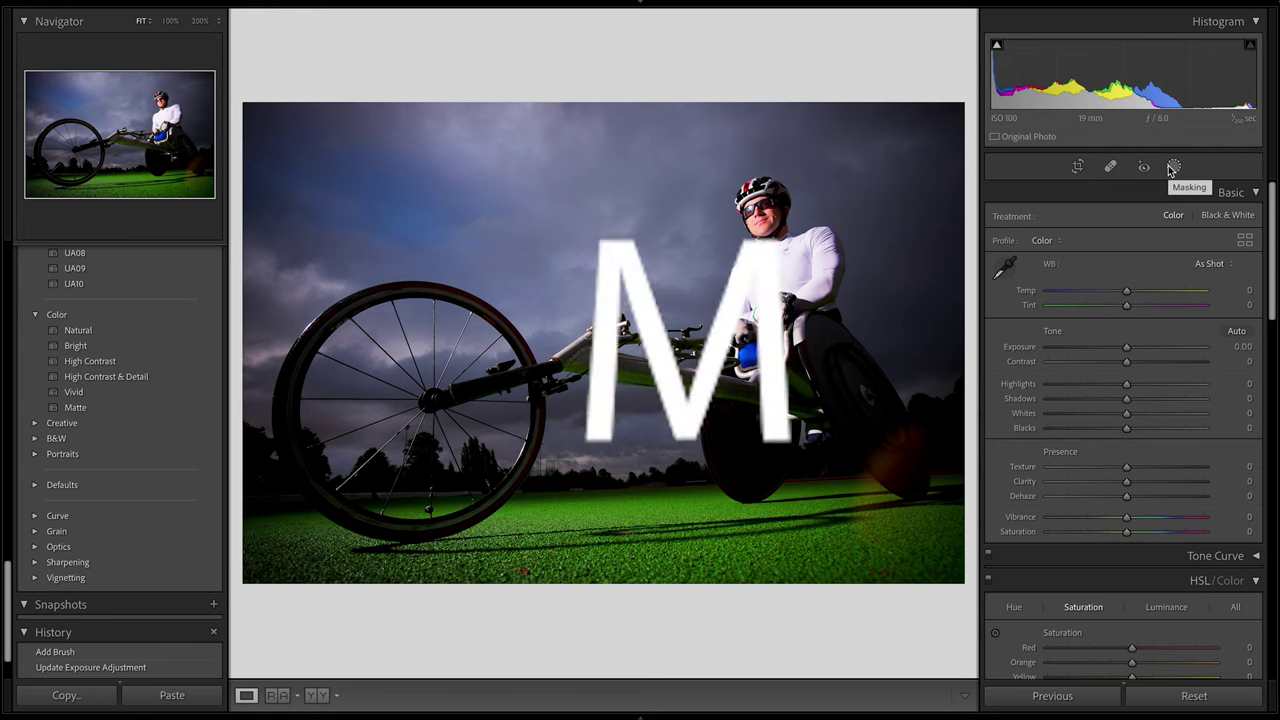
pyautogui.moveTo(633, 96); pyautogui.dragTo(672, 338)
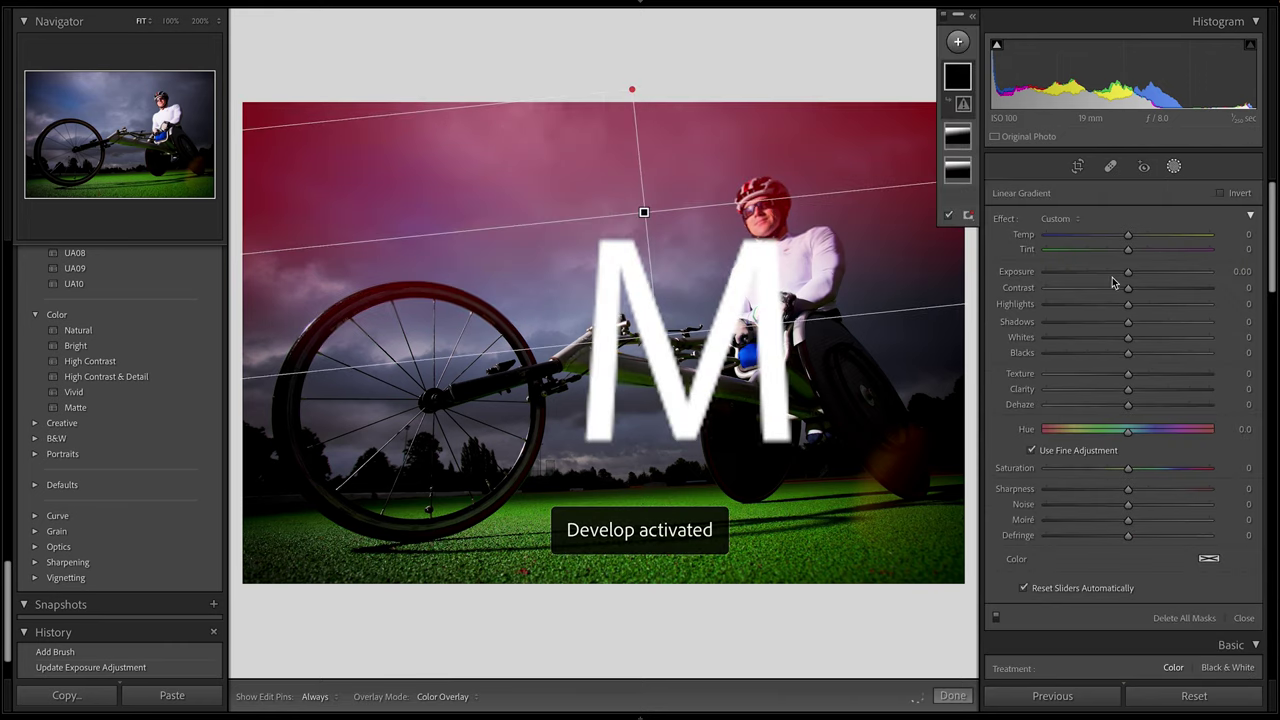
pyautogui.moveTo(1127, 272); pyautogui.dragTo(1085, 275)
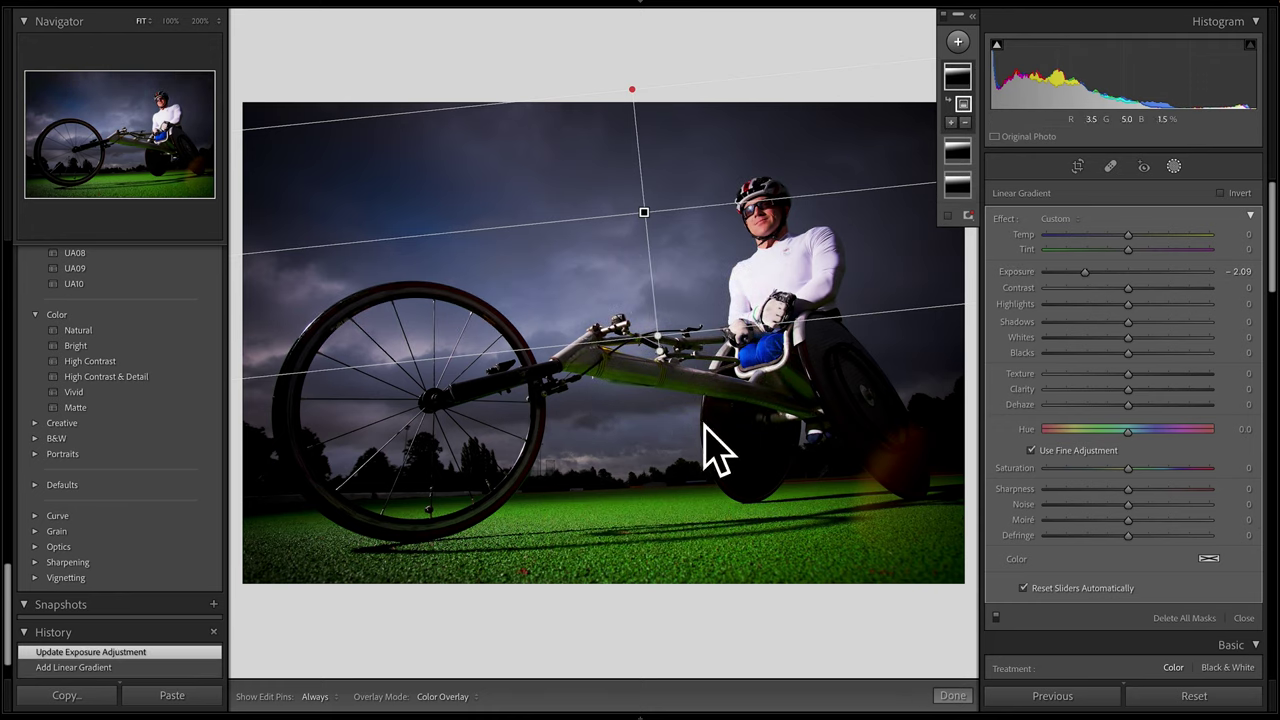
# Step: Paint a +0.81 exposure brush mask over the rear wheel and the foreground near the front wheel
pyautogui.press('k')
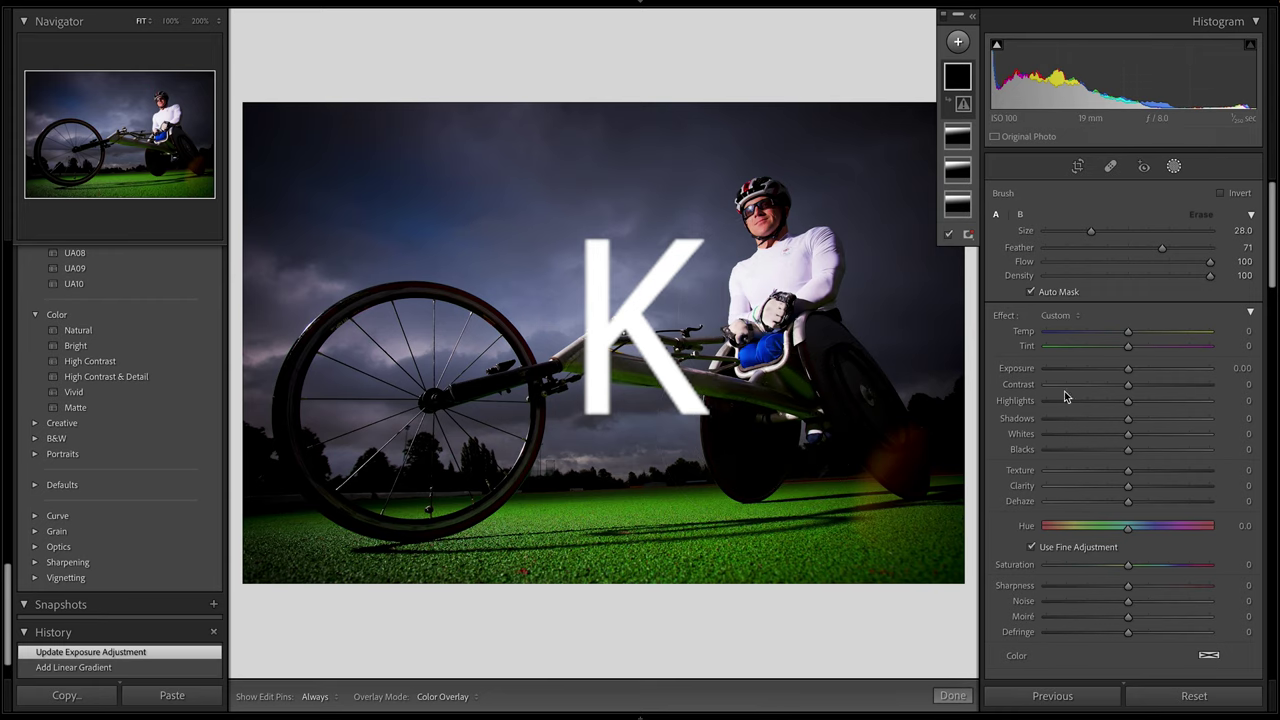
pyautogui.moveTo(1128, 368); pyautogui.dragTo(1144, 368)
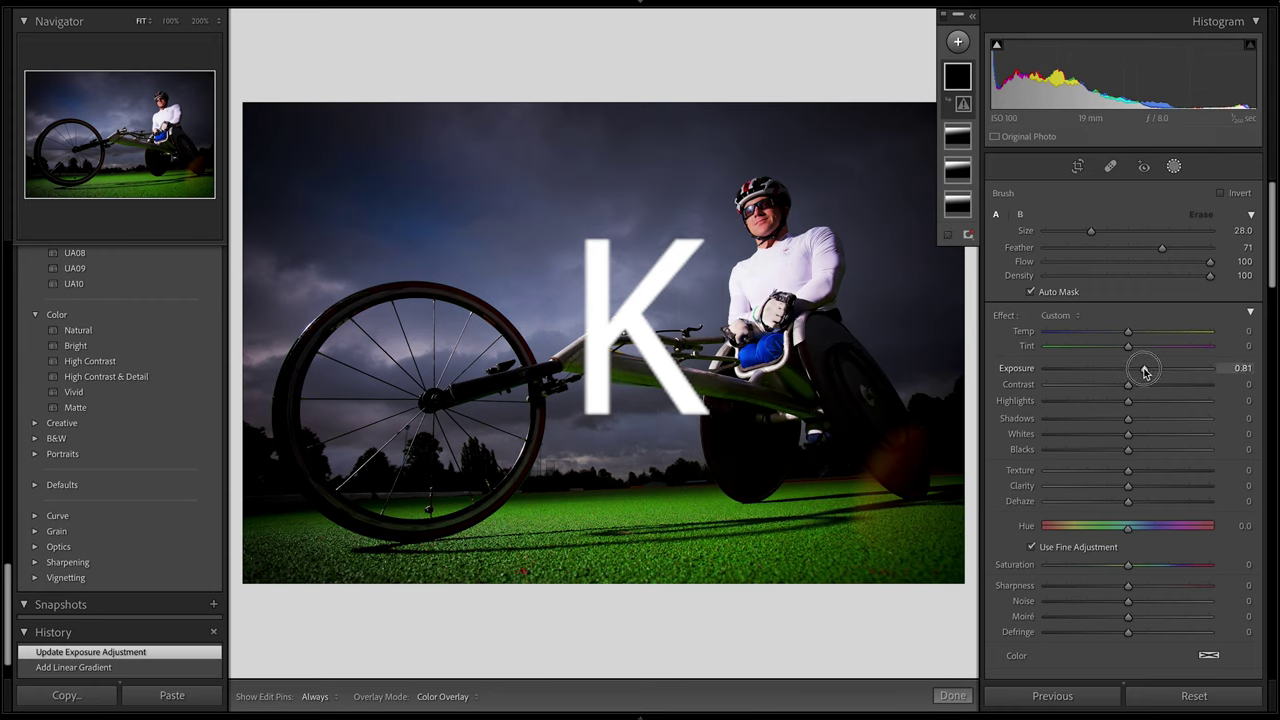
pyautogui.press('h')
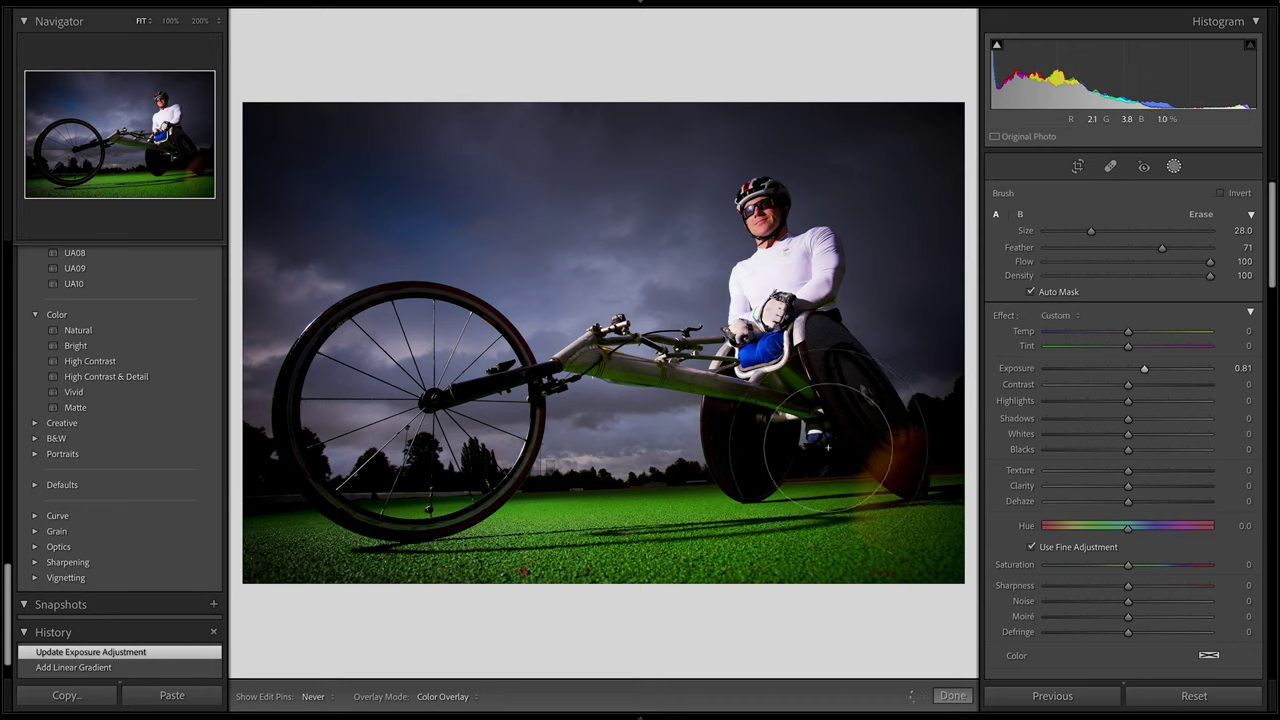
pyautogui.moveTo(813, 448)
pyautogui.mouseDown()
pyautogui.moveTo(850, 451)
pyautogui.moveTo(822, 444)
pyautogui.mouseUp()
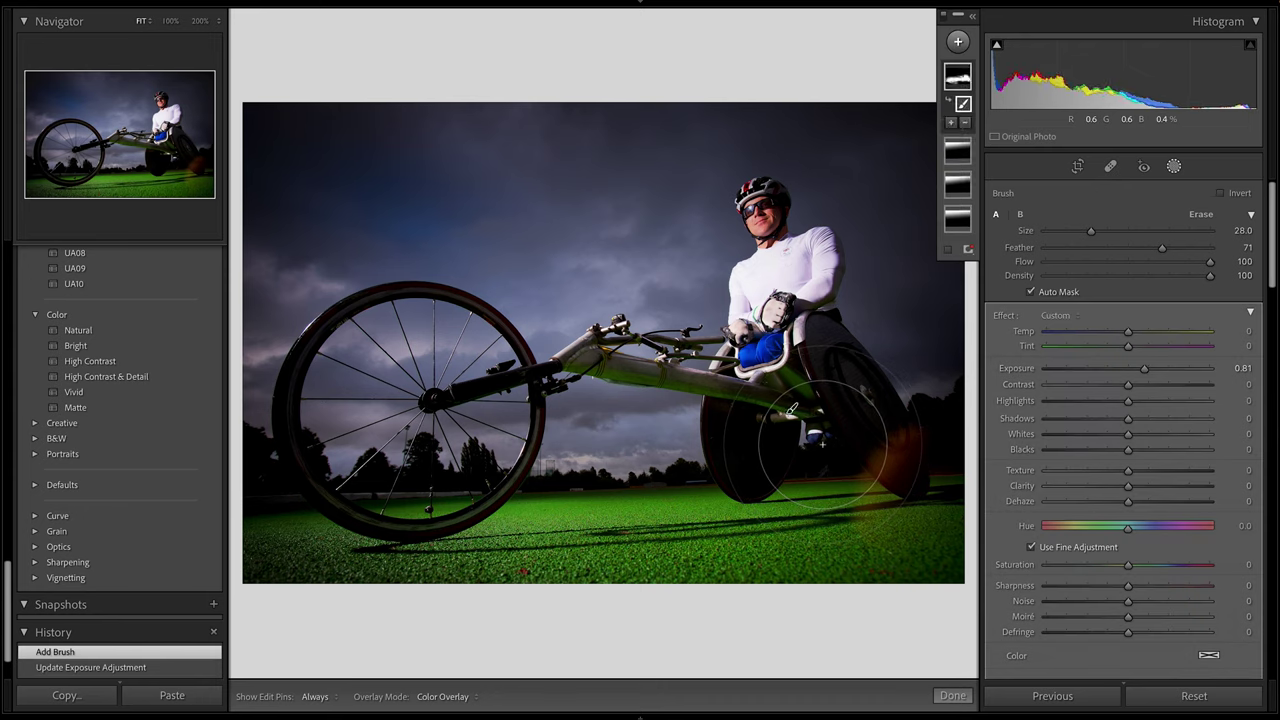
pyautogui.press('h')
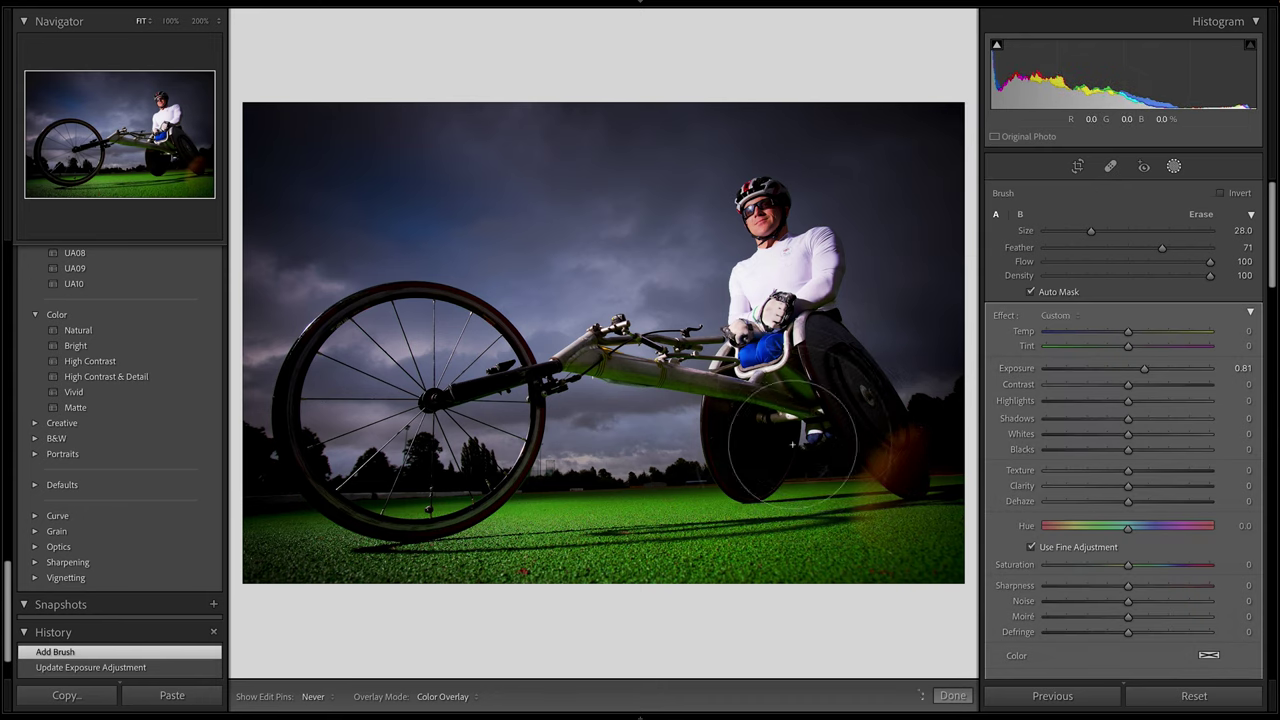
pyautogui.moveTo(787, 420)
pyautogui.mouseDown()
pyautogui.moveTo(770, 400)
pyautogui.moveTo(688, 416)
pyautogui.mouseUp()
pyautogui.moveTo(400, 490); pyautogui.dragTo(430, 495)
pyautogui.press('h')
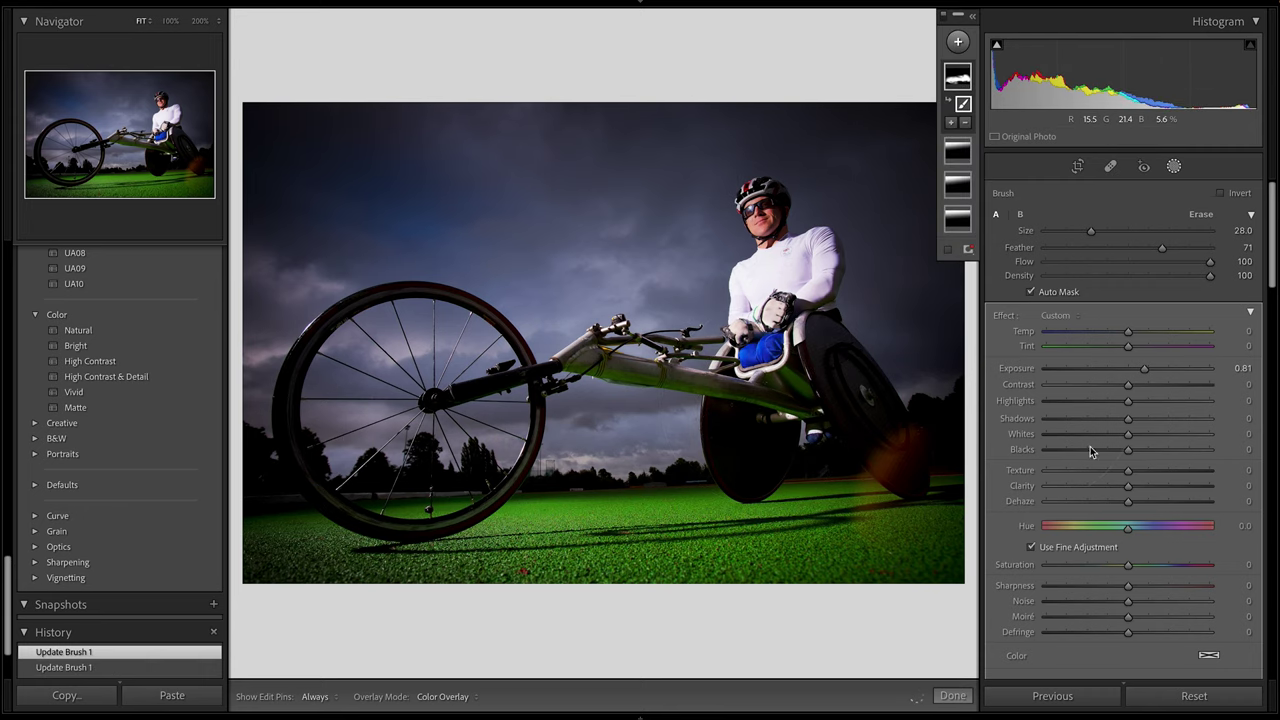
pyautogui.scroll(-3, 1140, 464)
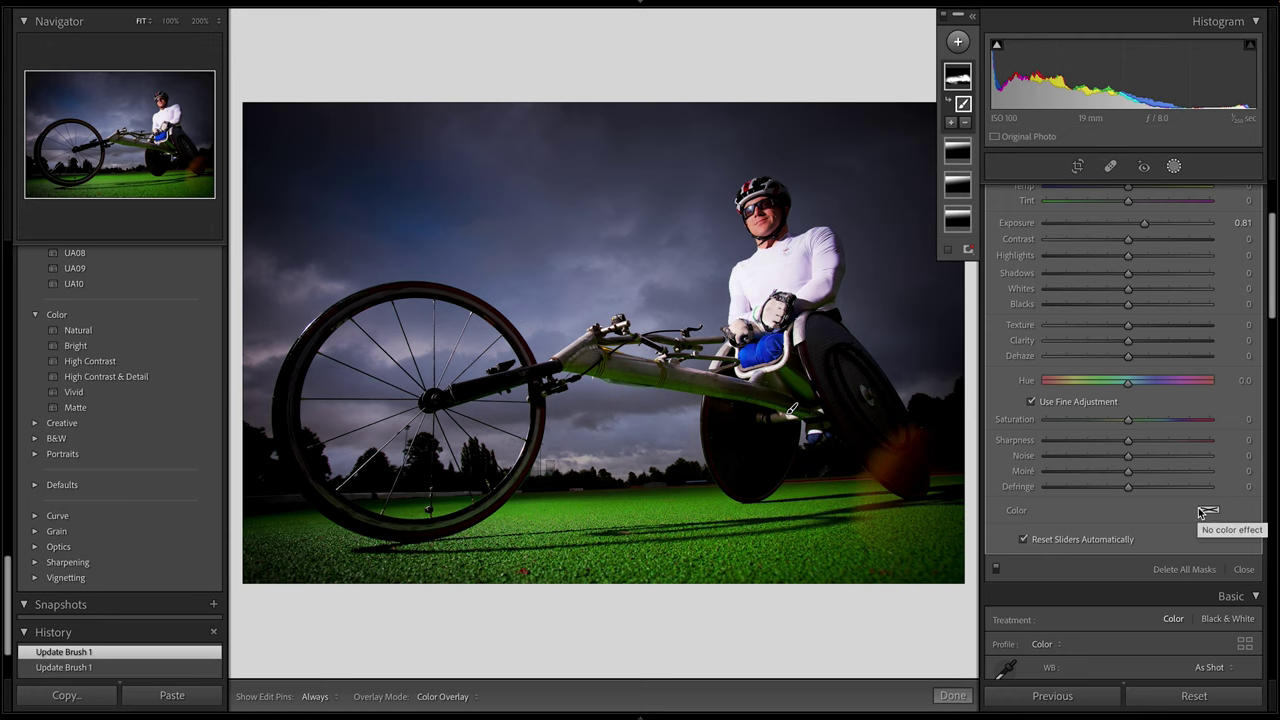
# Step: Go back to the grid and open the handstand beach photo full size
pyautogui.press('g')
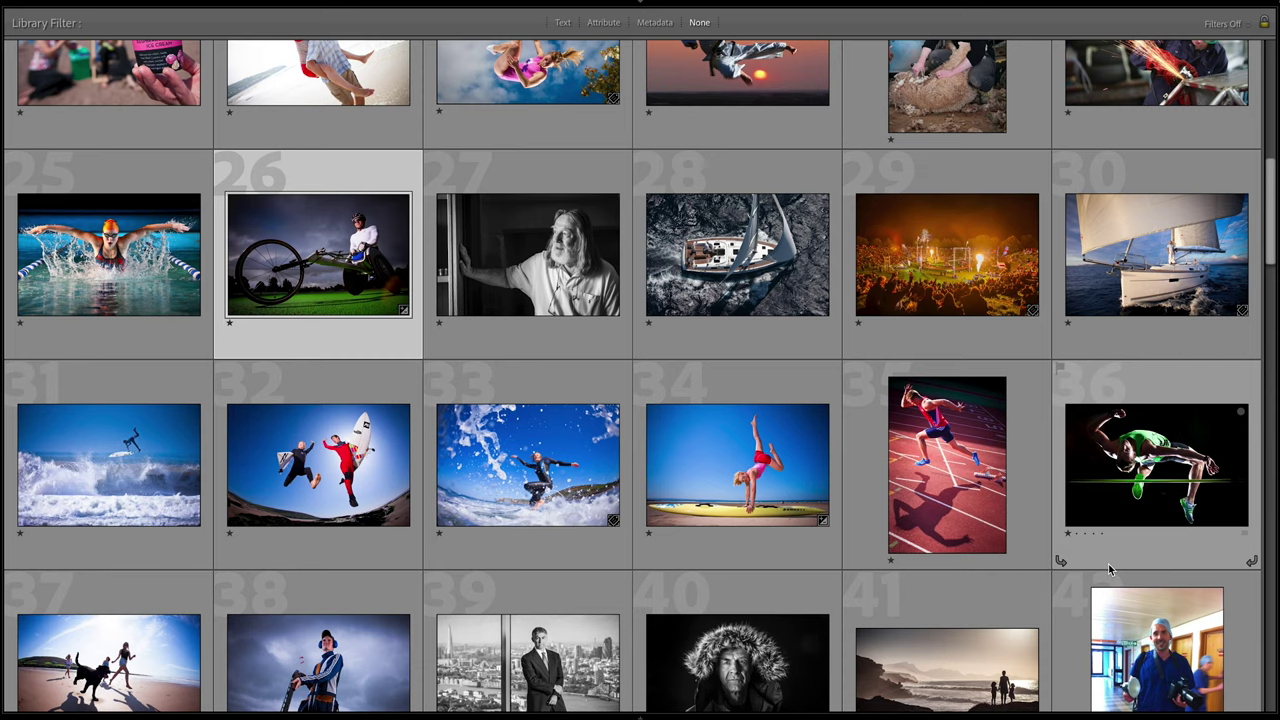
pyautogui.press('q')
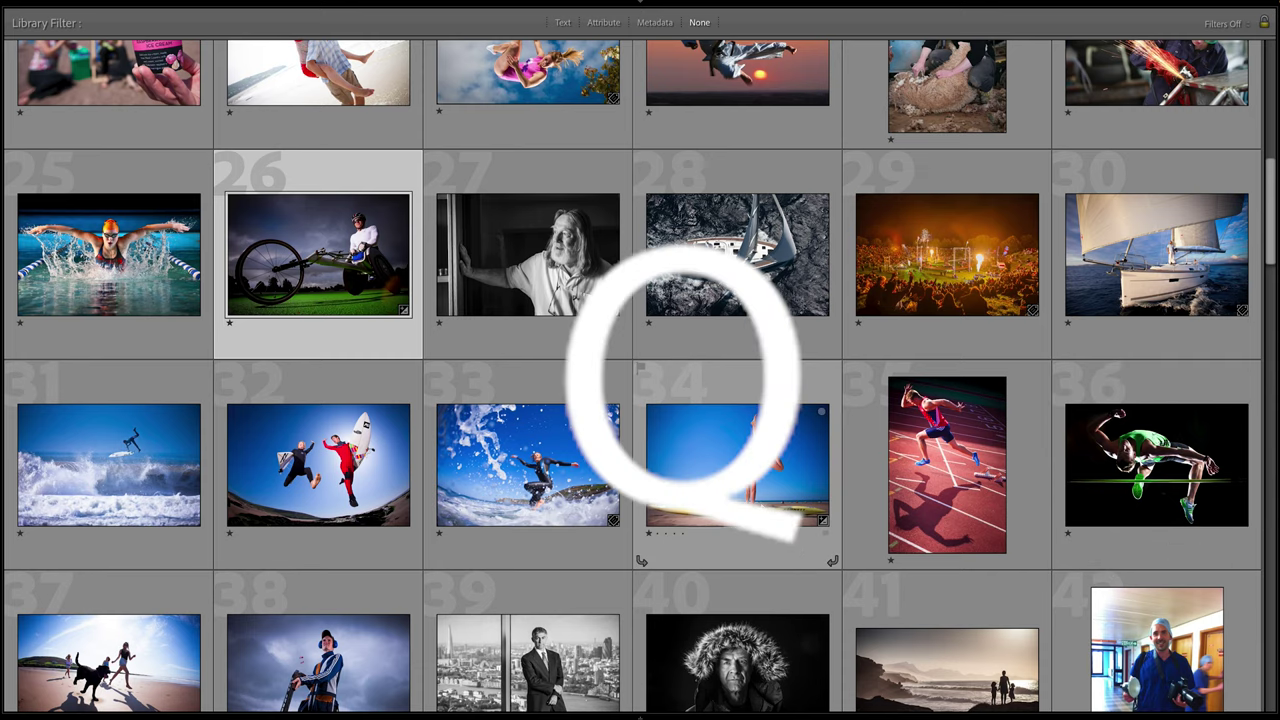
pyautogui.click(765, 492)
pyautogui.doubleClick(765, 490)
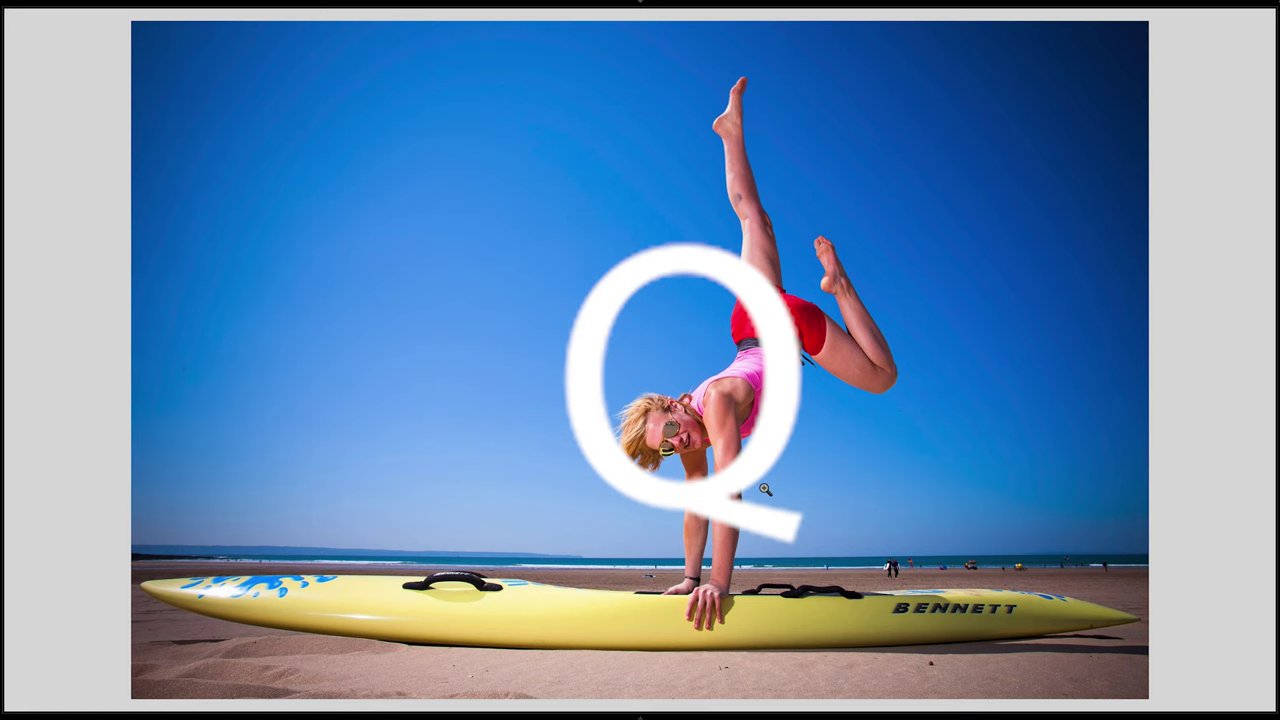
# Step: Zoom in and heal a dust spot in the blue sky with Spot Removal
pyautogui.press('q')
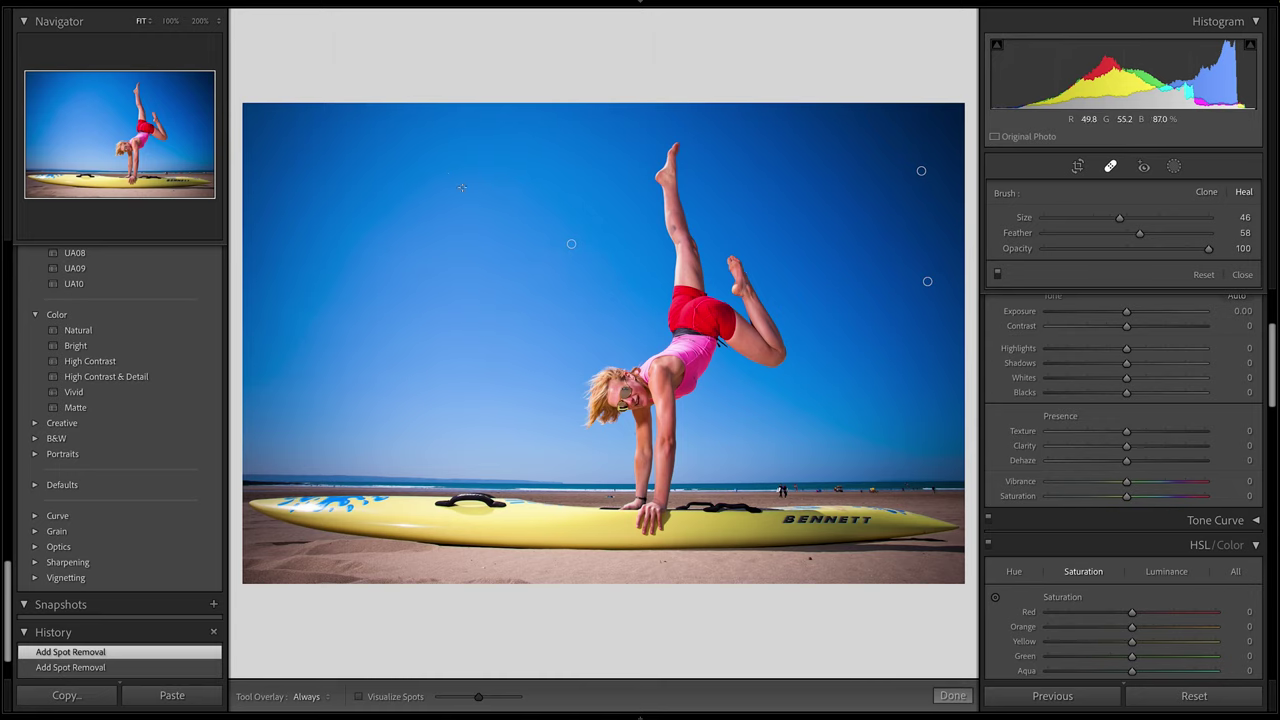
pyautogui.press('z')
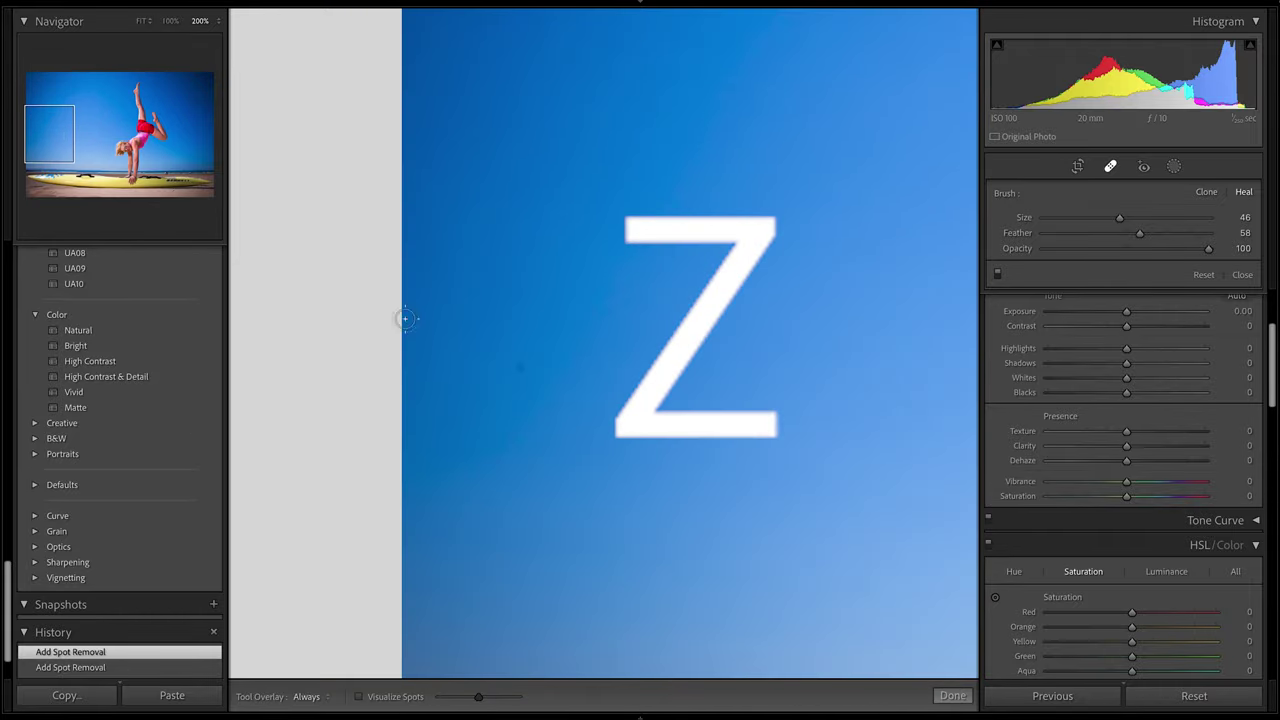
pyautogui.click(523, 368)
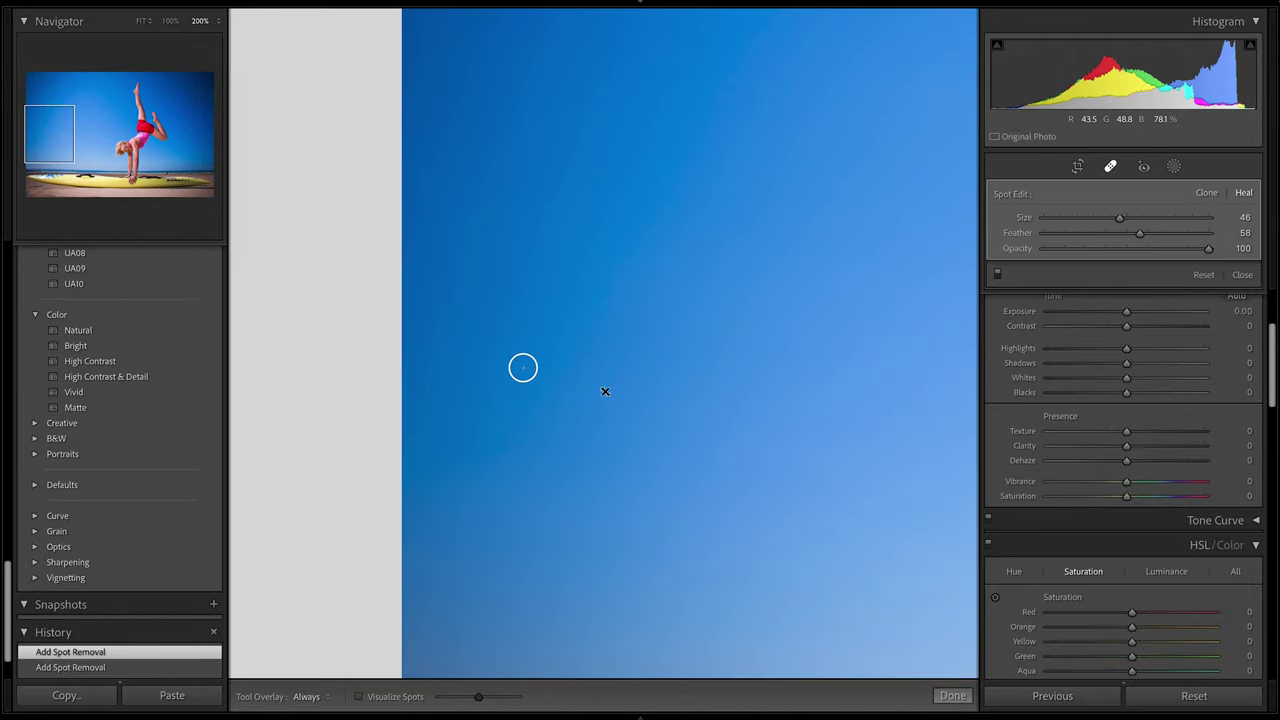
pyautogui.click(1242, 274)
pyautogui.click(782, 335)
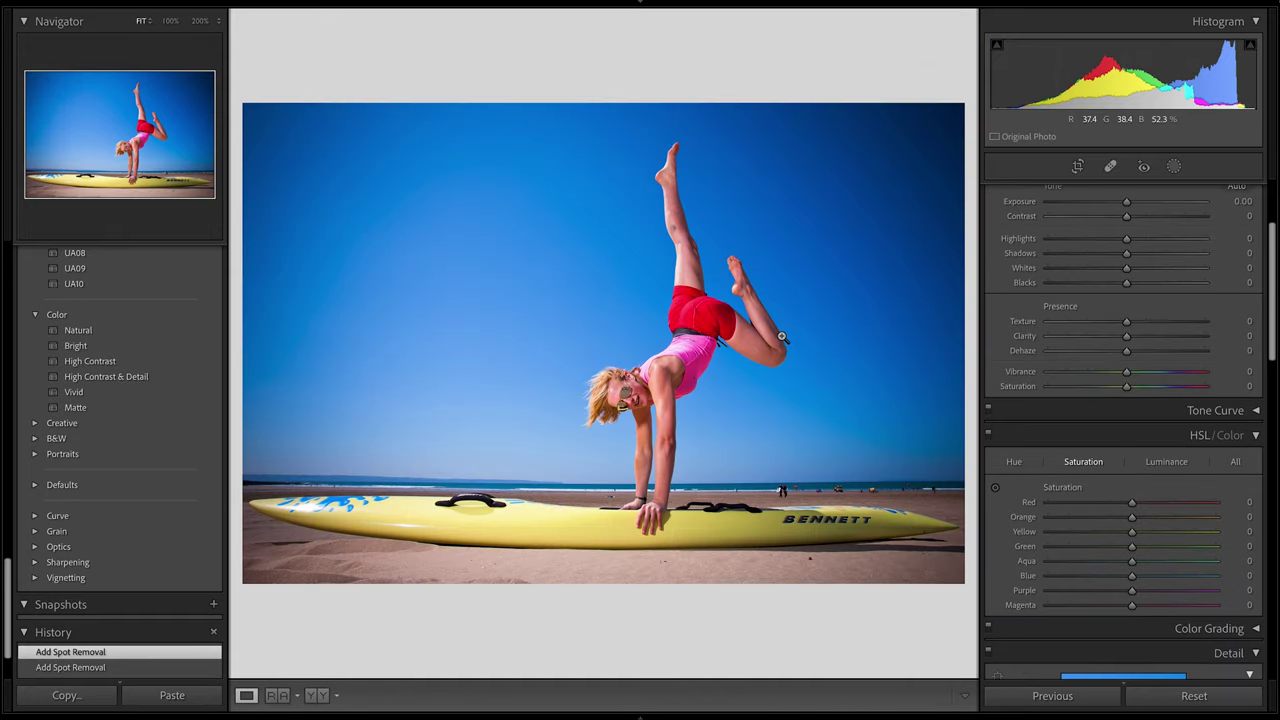
# Step: Set Clarity +34, Shadows +44 and Highlights -25, then view Before/After side by side
pyautogui.press('g')
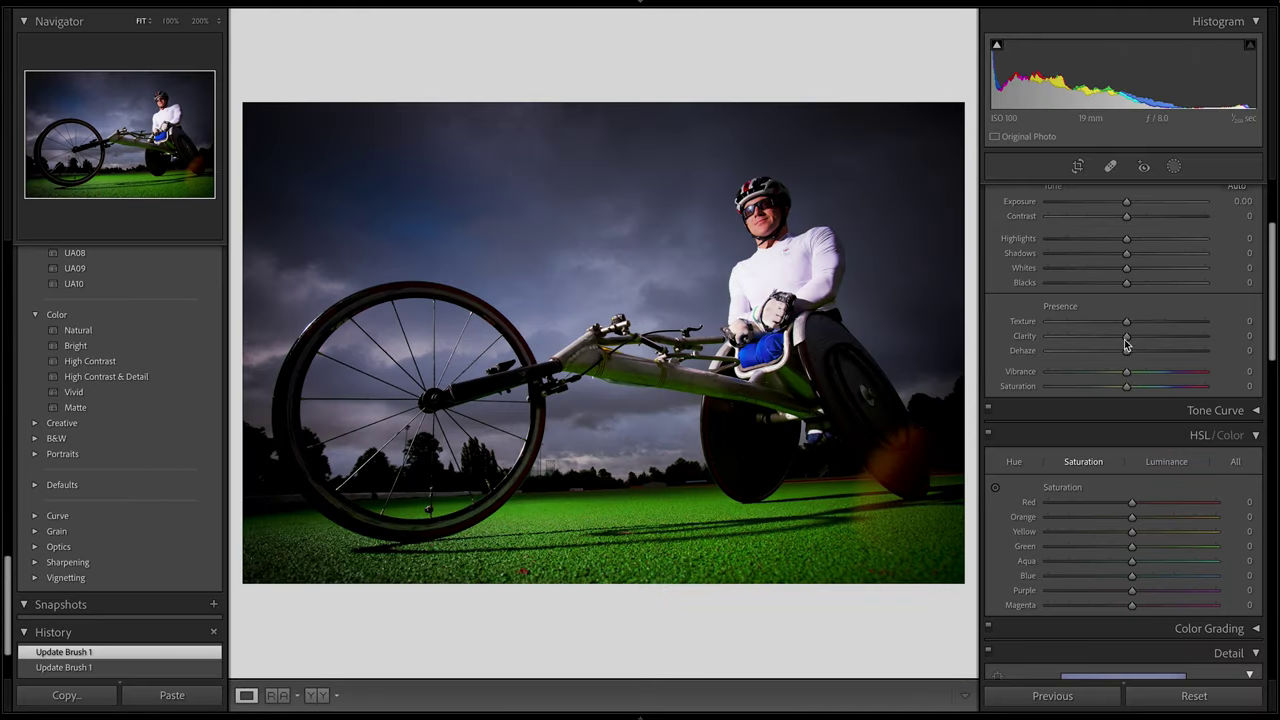
pyautogui.moveTo(1127, 337); pyautogui.dragTo(1152, 258)
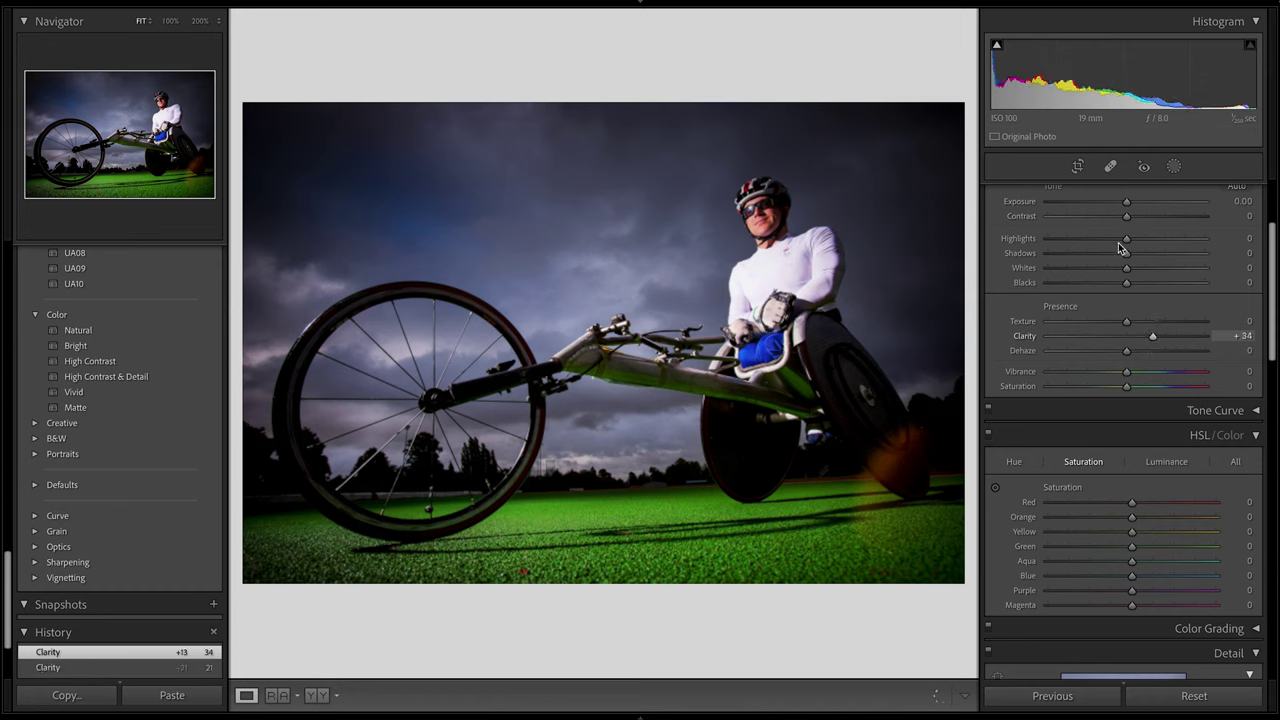
pyautogui.click(1149, 255)
pyautogui.click(1107, 239)
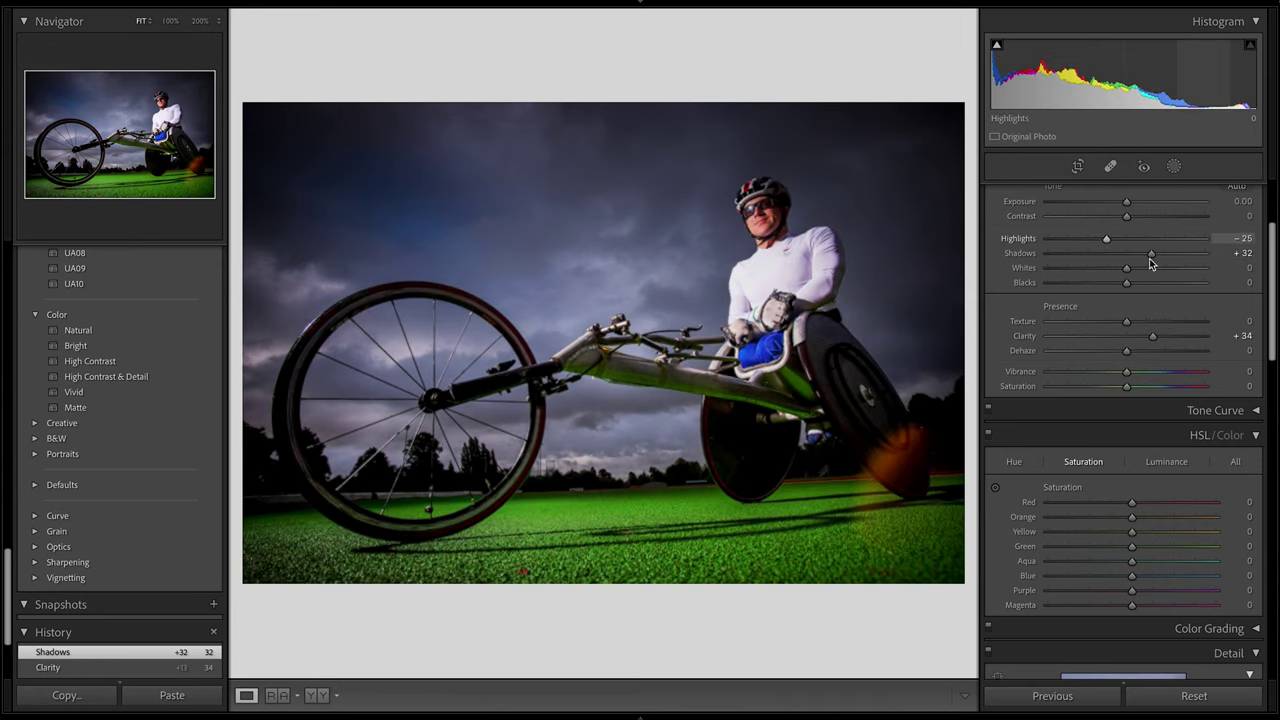
pyautogui.click(1161, 255)
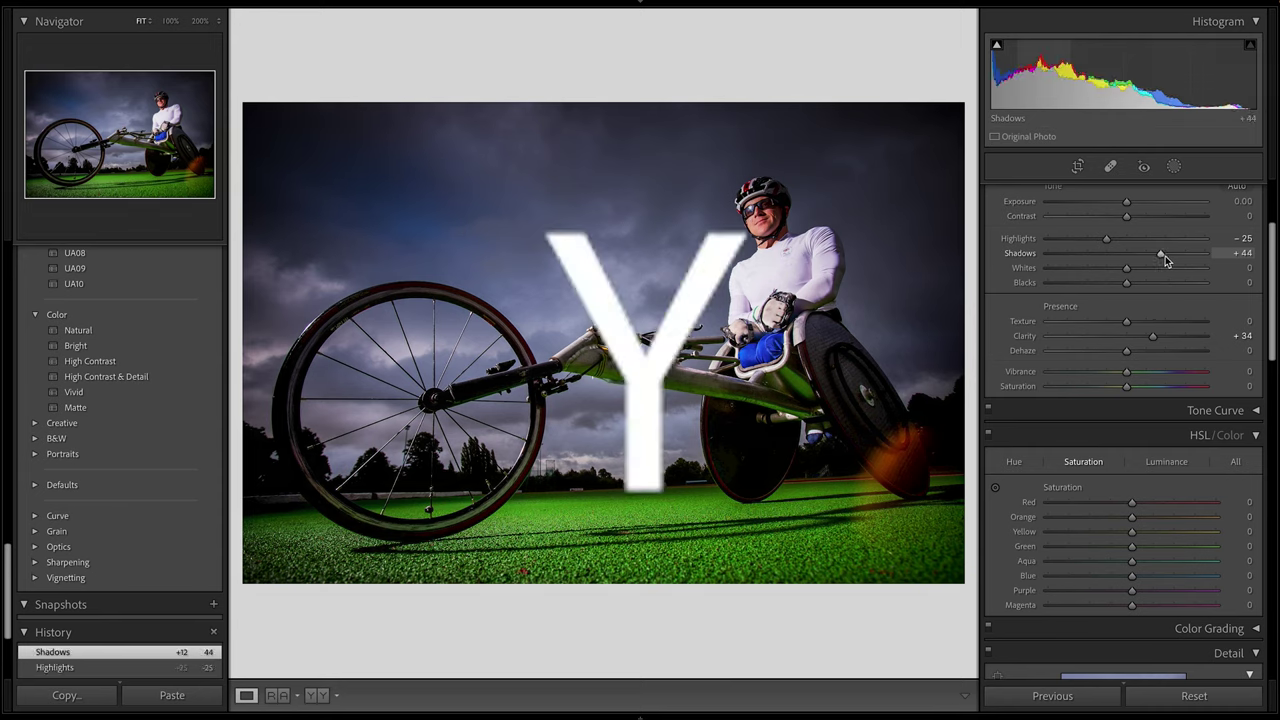
pyautogui.press('y')
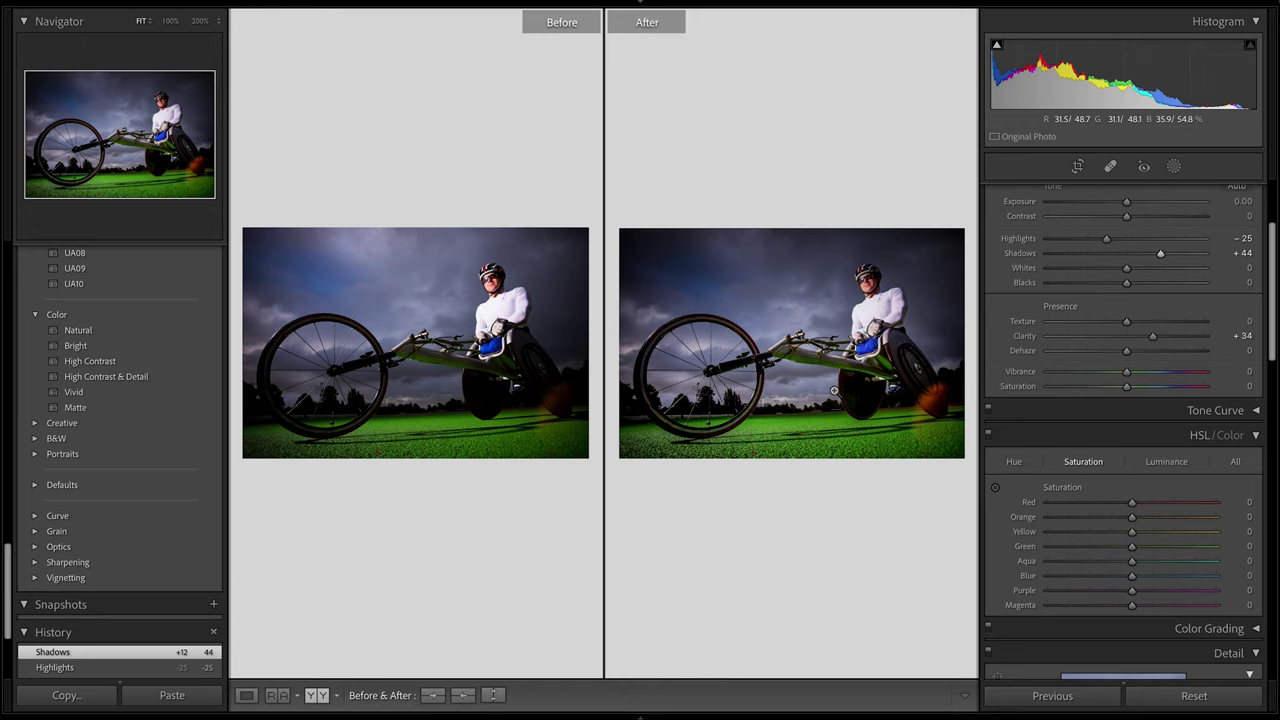
# Step: Hide the side panels, then return to the Library thumbnail grid
pyautogui.press('Tab')
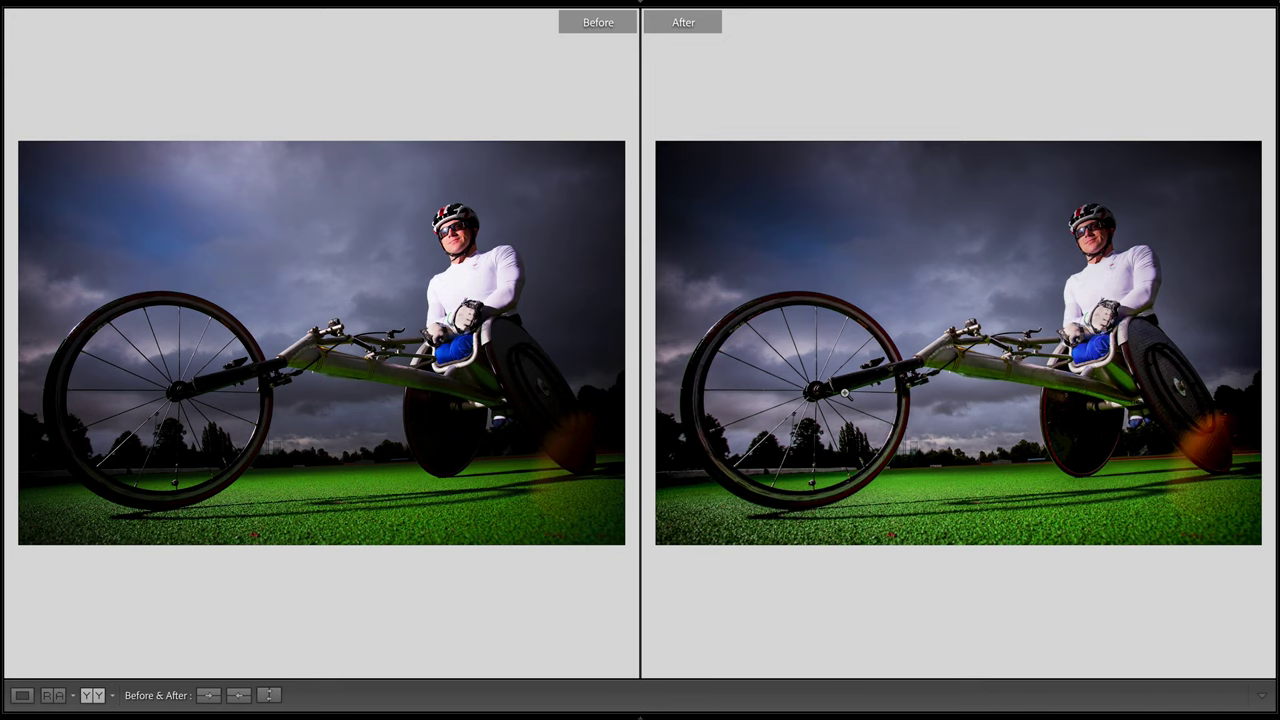
pyautogui.press('g')
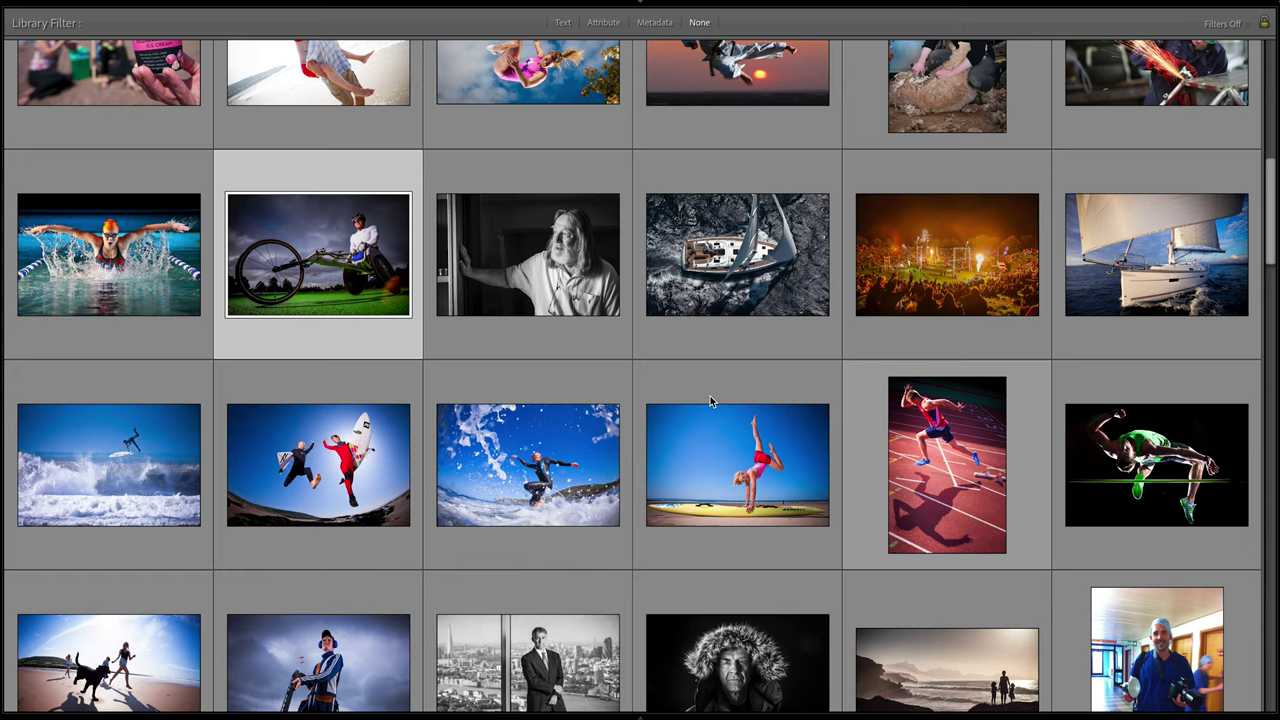